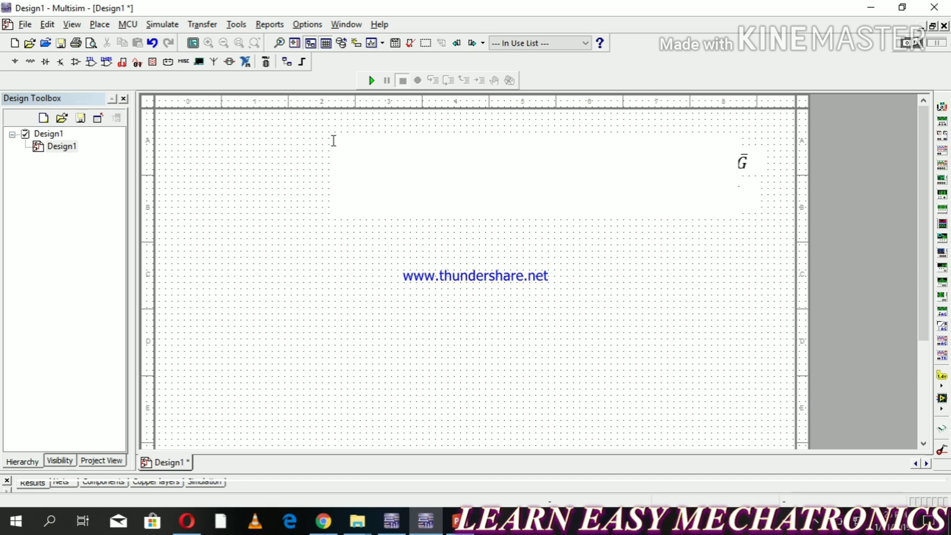
Enter the title text "Traffic Control System" near the upper edge of the sheet and shift it slightly up and left
{"action": "type", "text": "ffic Cont"}
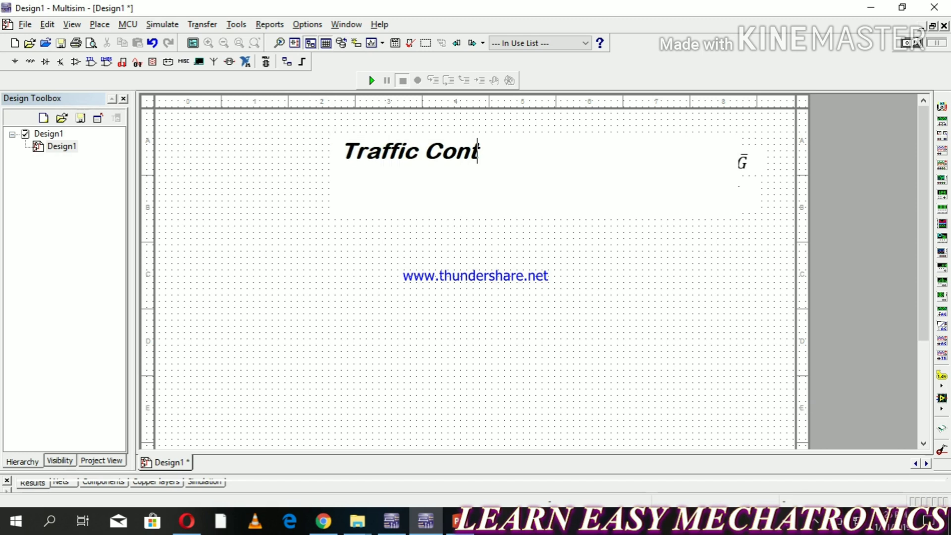
{"action": "type", "text": "rol System"}
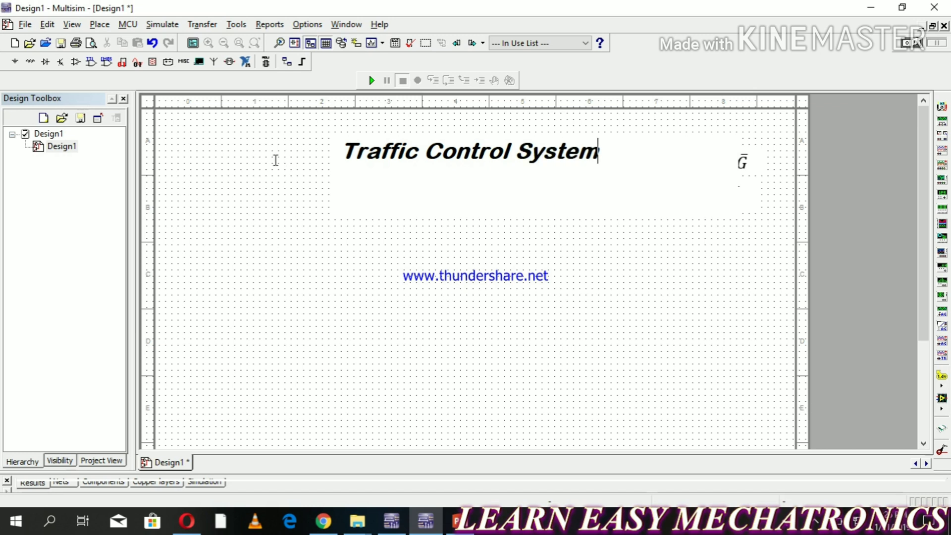
{"action": "left_click", "coordinate": [412, 283]}
{"action": "left_click", "coordinate": [438, 152]}
{"action": "left_click_drag", "start_coordinate": [439, 152], "coordinate": [420, 146]}
{"action": "left_click", "coordinate": [467, 206]}
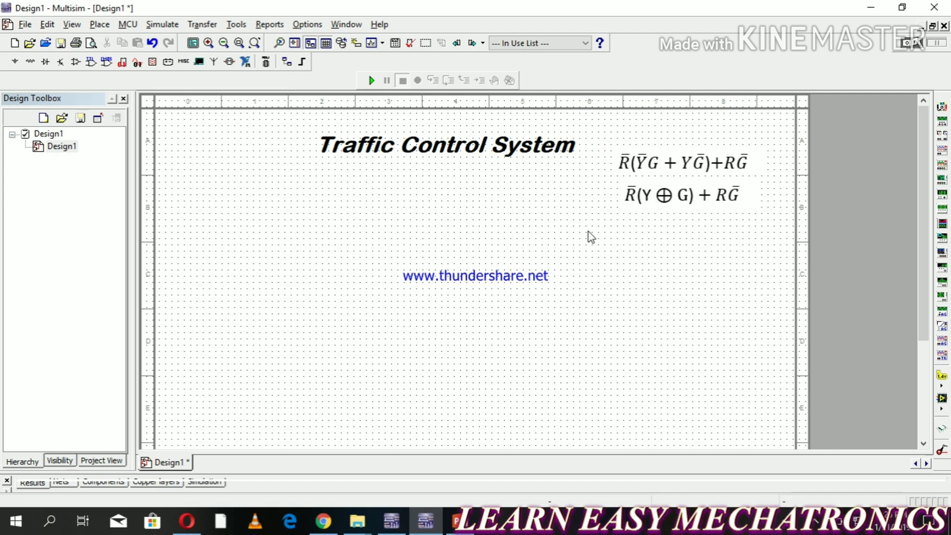
Reduce the font size of the "Traffic Control System" title to 20
{"action": "left_click", "coordinate": [100, 24]}
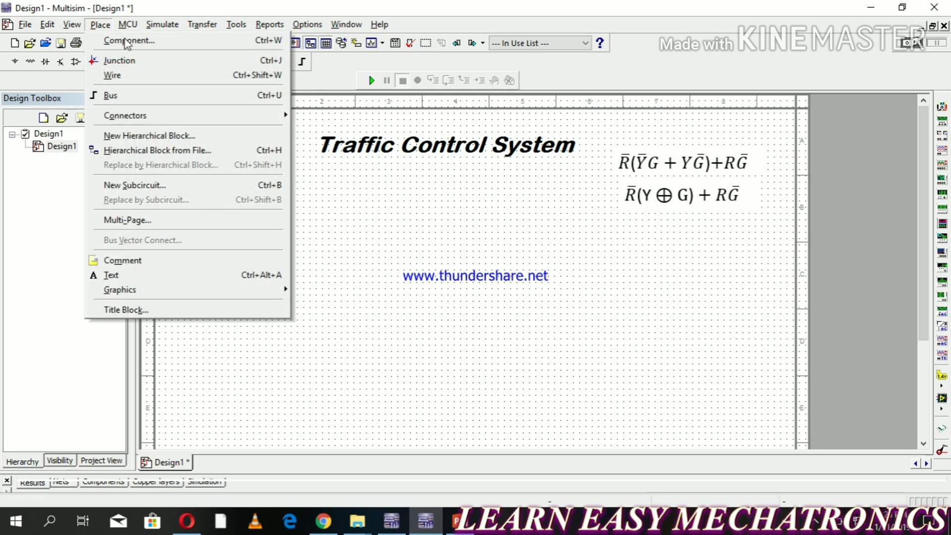
{"action": "left_click", "coordinate": [366, 152]}
{"action": "right_click", "coordinate": [367, 152]}
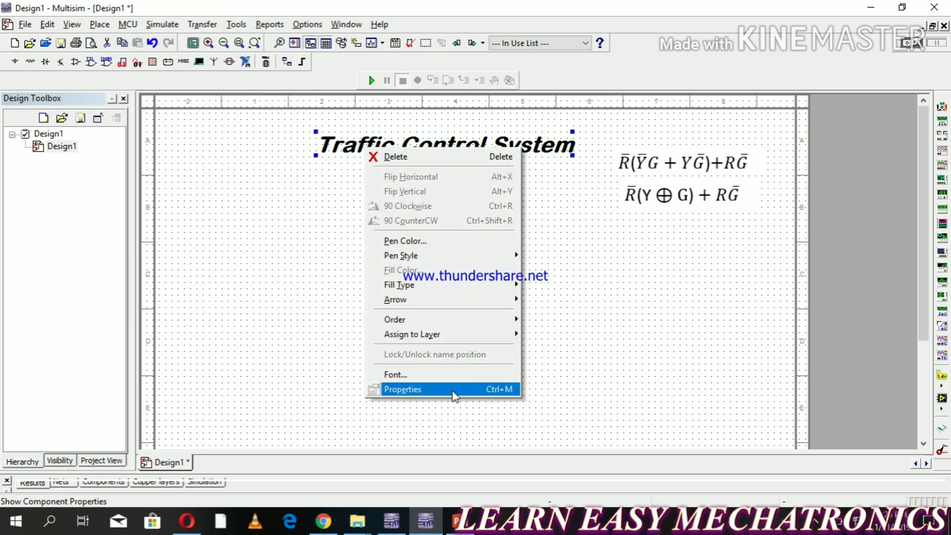
{"action": "left_click", "coordinate": [451, 375]}
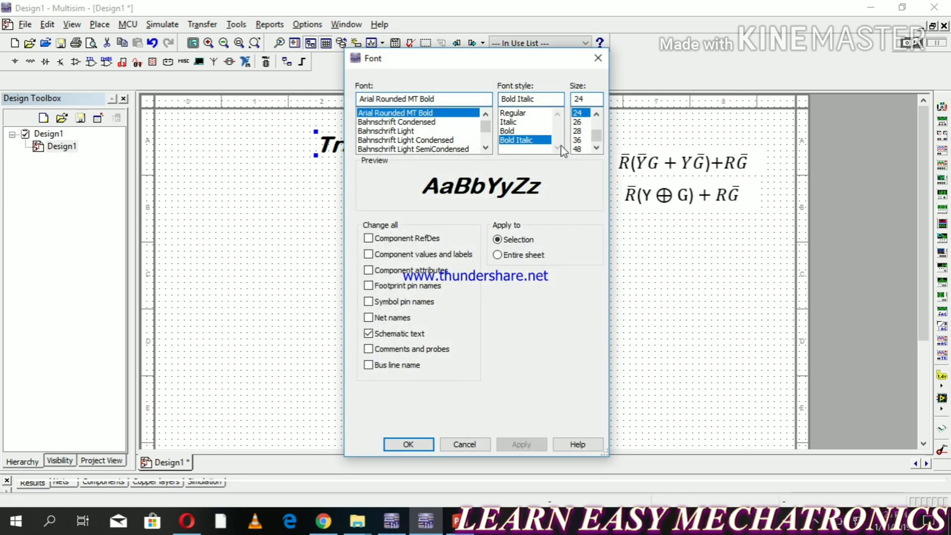
{"action": "left_click", "coordinate": [596, 114]}
{"action": "left_click", "coordinate": [596, 114]}
{"action": "left_click", "coordinate": [577, 113]}
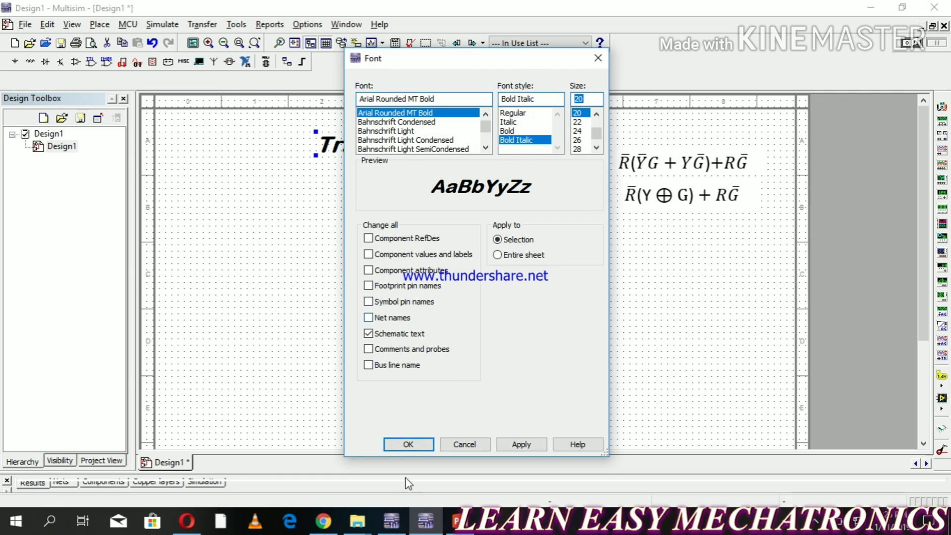
{"action": "left_click", "coordinate": [407, 445]}
{"action": "left_click", "coordinate": [438, 246]}
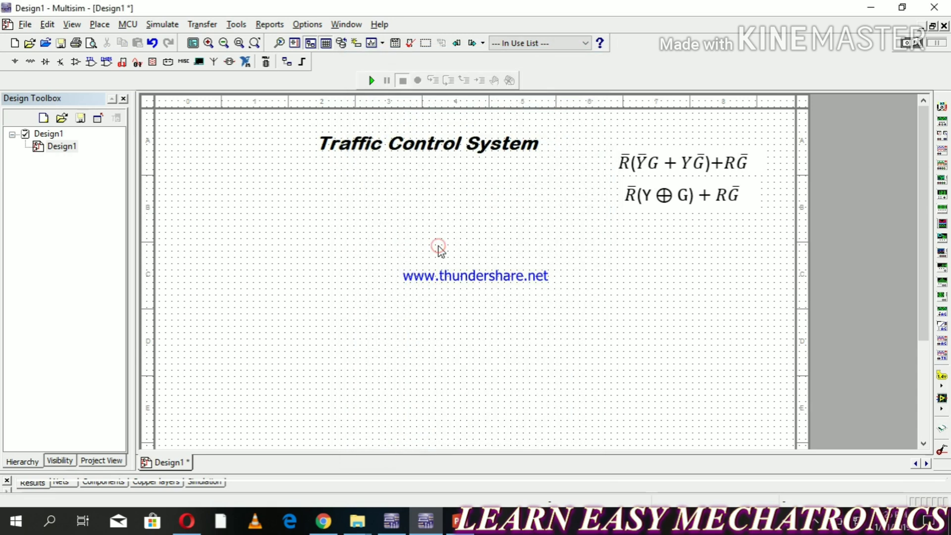
Place section A of a 74LS08D 2-input AND gate from the TTL 74LS family on the sheet, below the title
{"action": "left_click", "coordinate": [94, 24]}
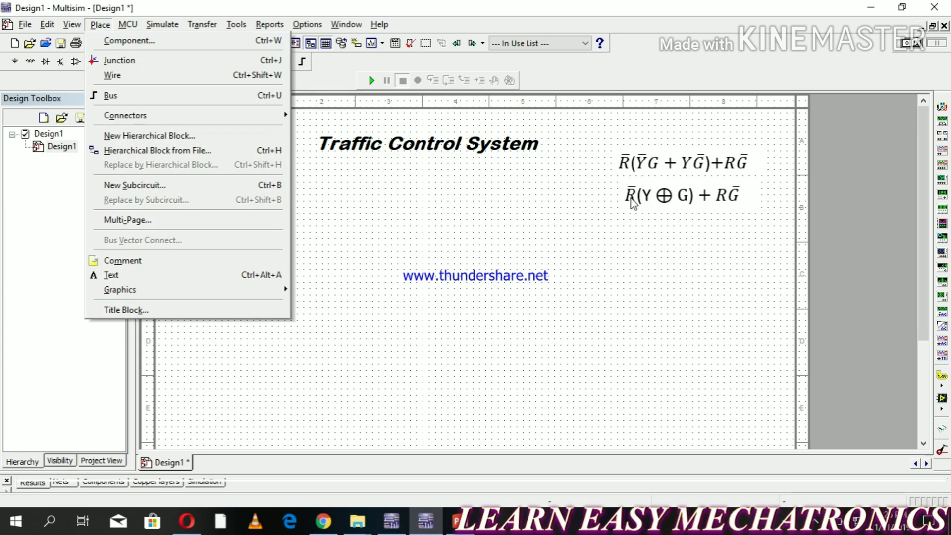
{"action": "left_click", "coordinate": [371, 143]}
{"action": "left_click", "coordinate": [236, 25]}
{"action": "left_click", "coordinate": [100, 24]}
{"action": "left_click", "coordinate": [119, 40]}
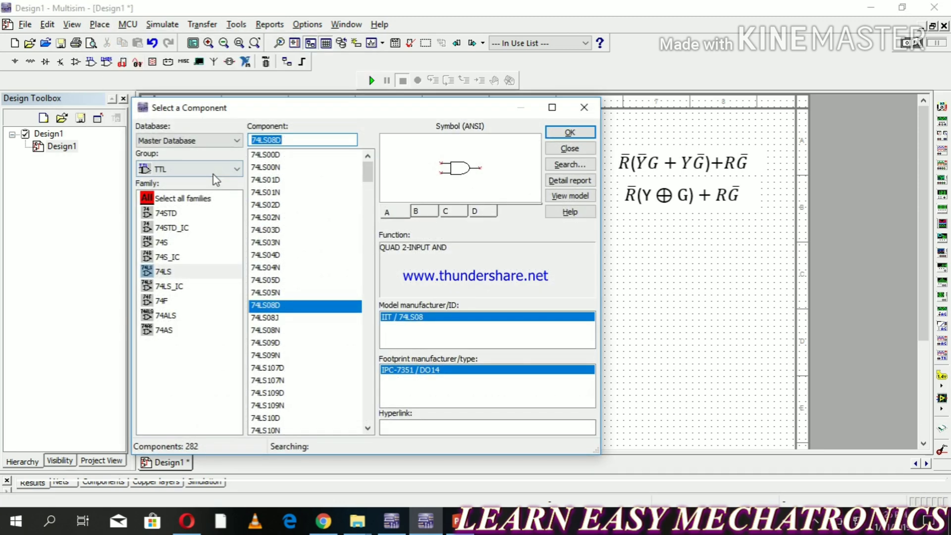
{"action": "left_click", "coordinate": [180, 273]}
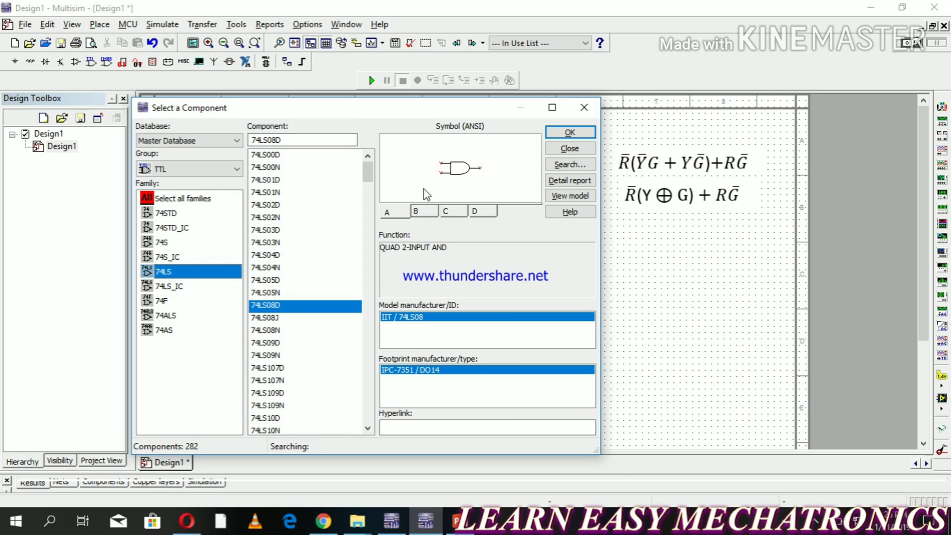
{"action": "left_click", "coordinate": [572, 134]}
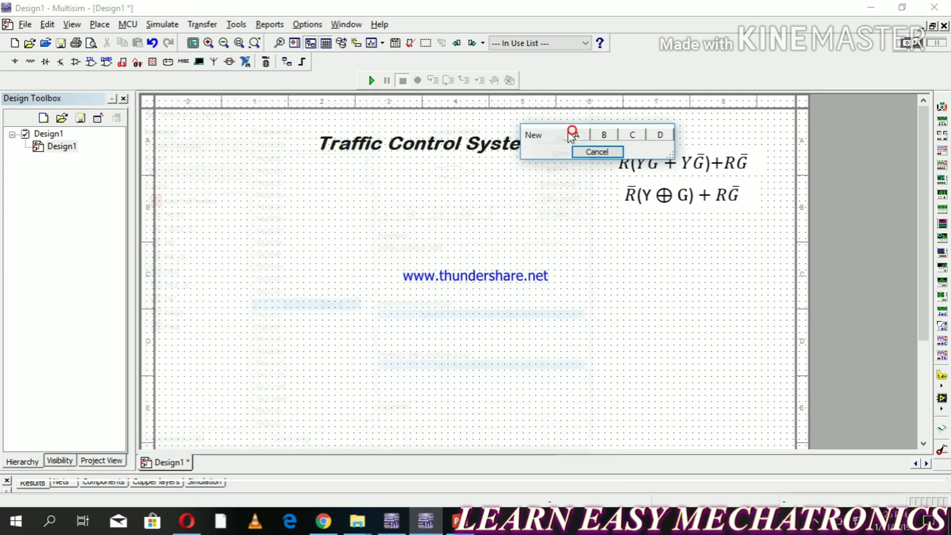
{"action": "left_click", "coordinate": [576, 134]}
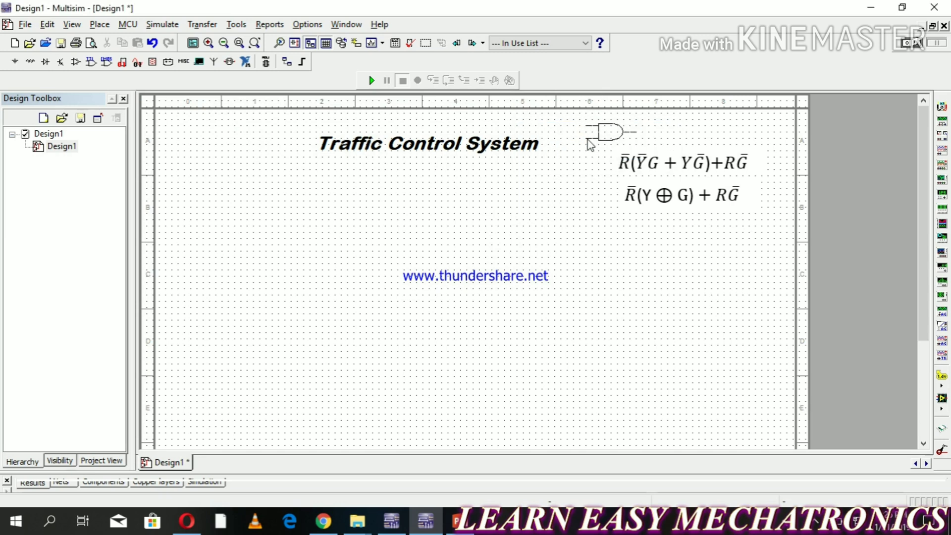
{"action": "left_click", "coordinate": [273, 302]}
{"action": "left_click", "coordinate": [274, 322]}
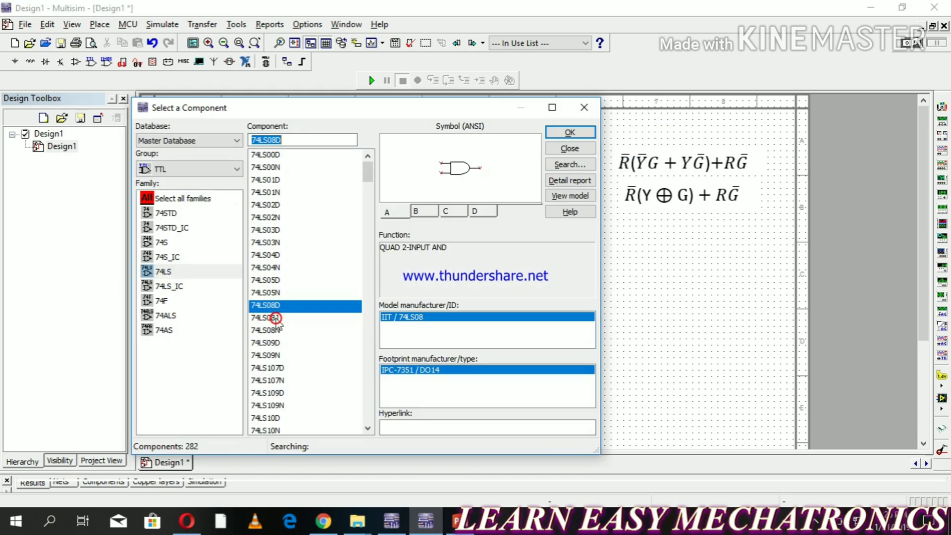
Place section A of a 74LS32D 2-input OR gate below and right of the AND gate, dismissing the Internet Download Manager notice
{"action": "left_click", "coordinate": [285, 141]}
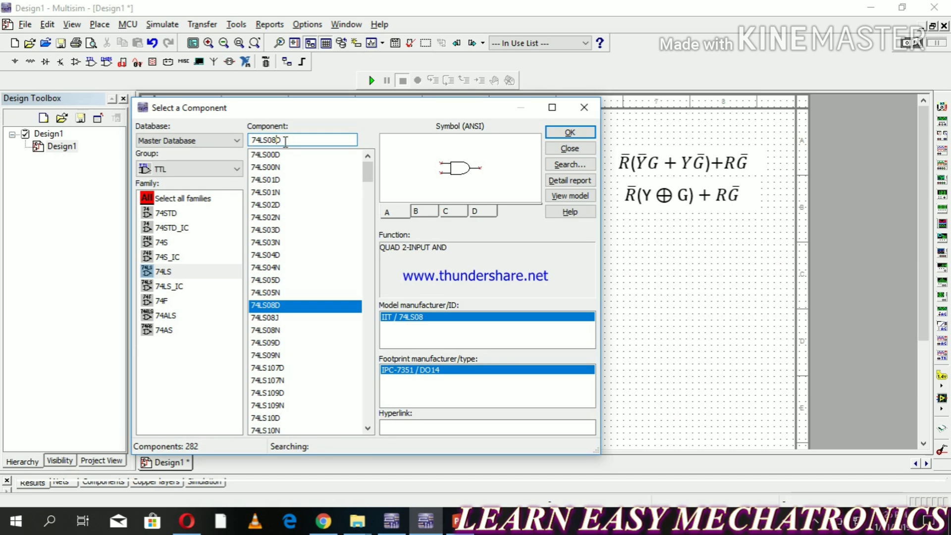
{"action": "key", "text": "BackSpace"}
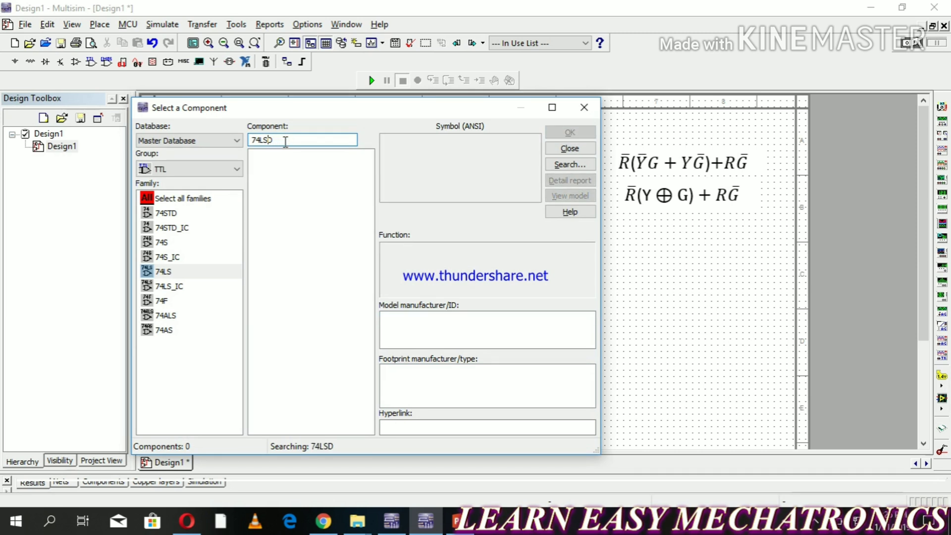
{"action": "type", "text": "08"}
{"action": "key", "text": "Return"}
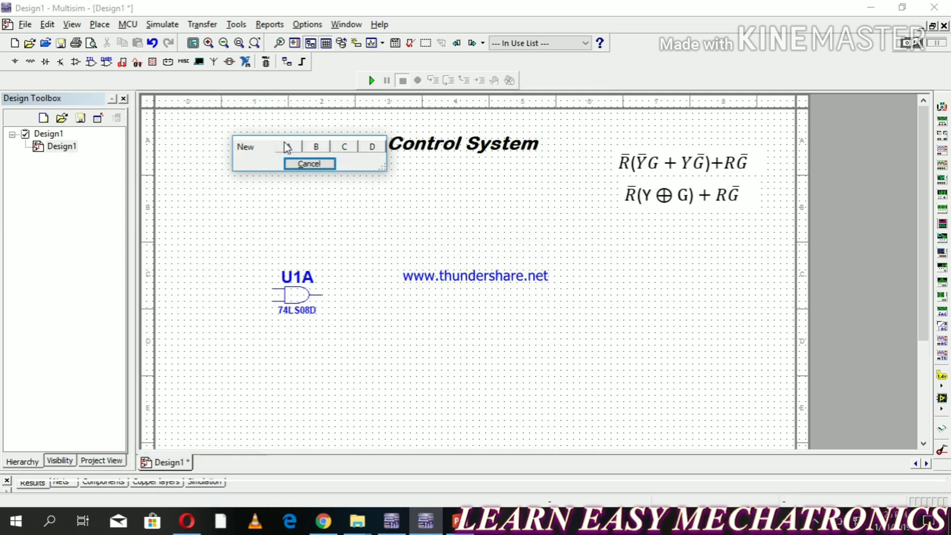
{"action": "left_click", "coordinate": [294, 146]}
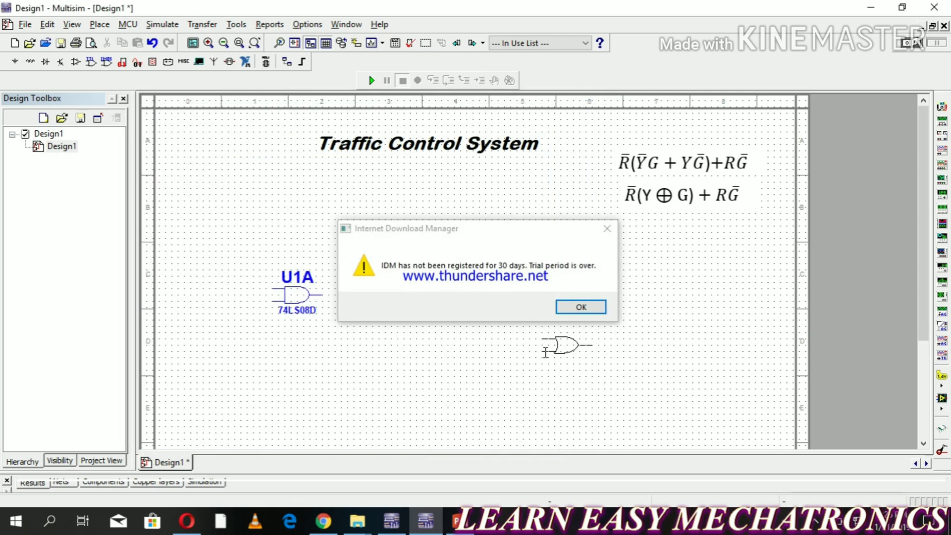
{"action": "left_click", "coordinate": [317, 356]}
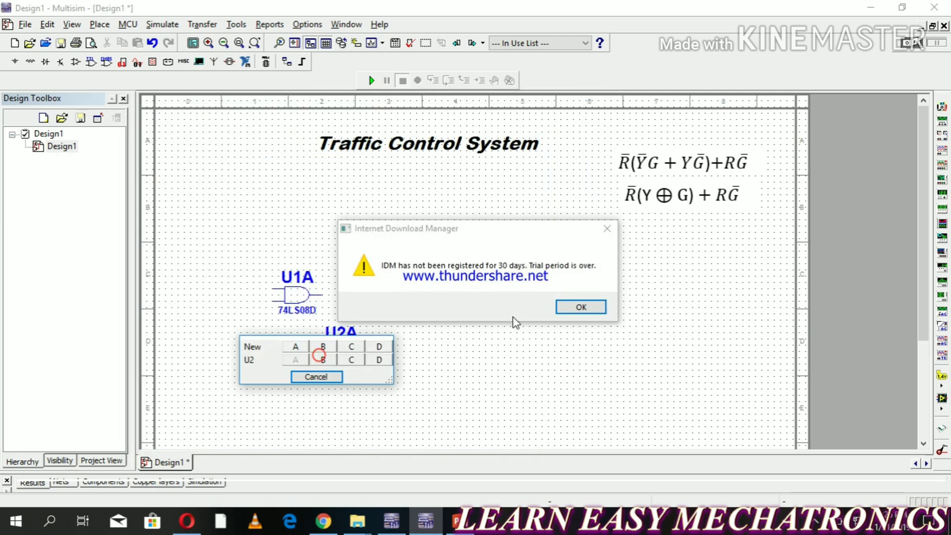
{"action": "left_click", "coordinate": [575, 307]}
{"action": "left_click", "coordinate": [394, 325]}
{"action": "left_click", "coordinate": [316, 376]}
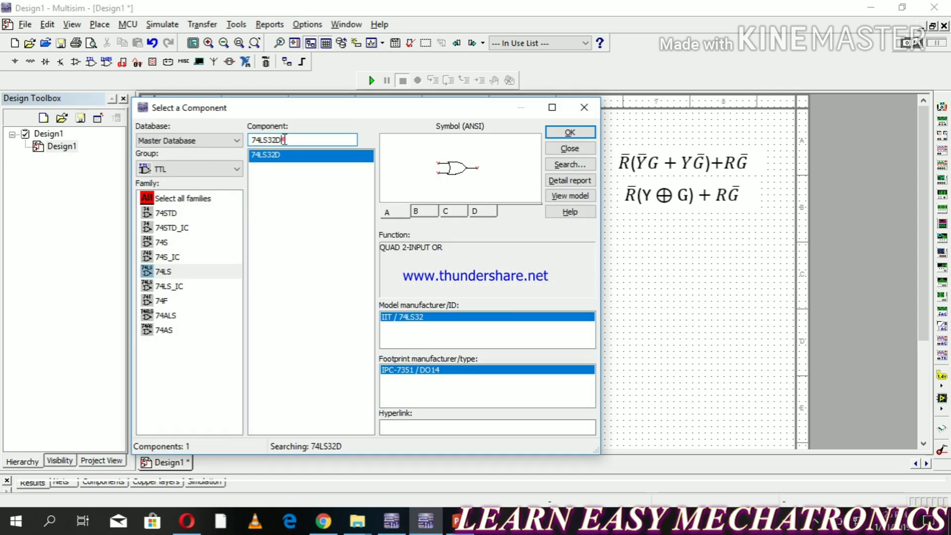
Place section A of a 74LS86D 2-input XOR gate to the right of the AND gate
{"action": "key", "text": "BackSpace"}
{"action": "key", "text": "BackSpace"}
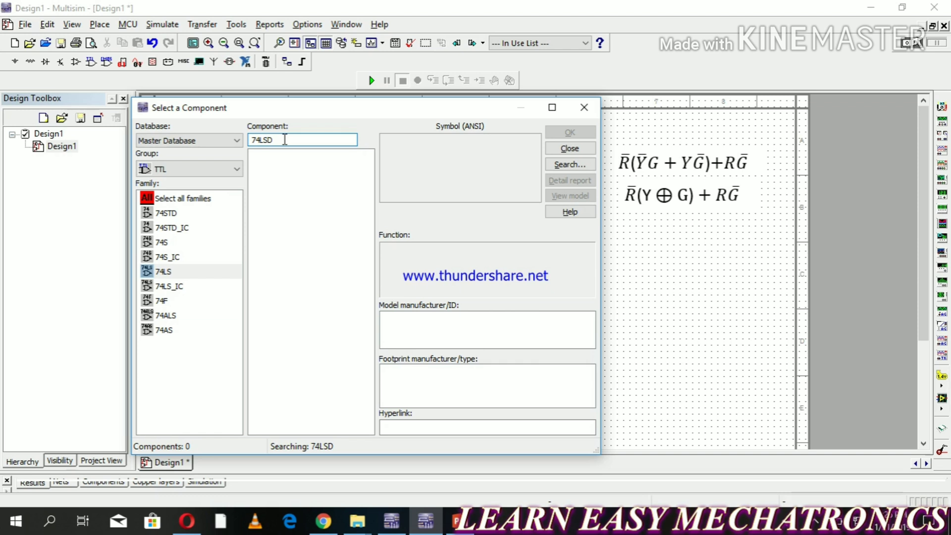
{"action": "type", "text": "86"}
{"action": "key", "text": "Return"}
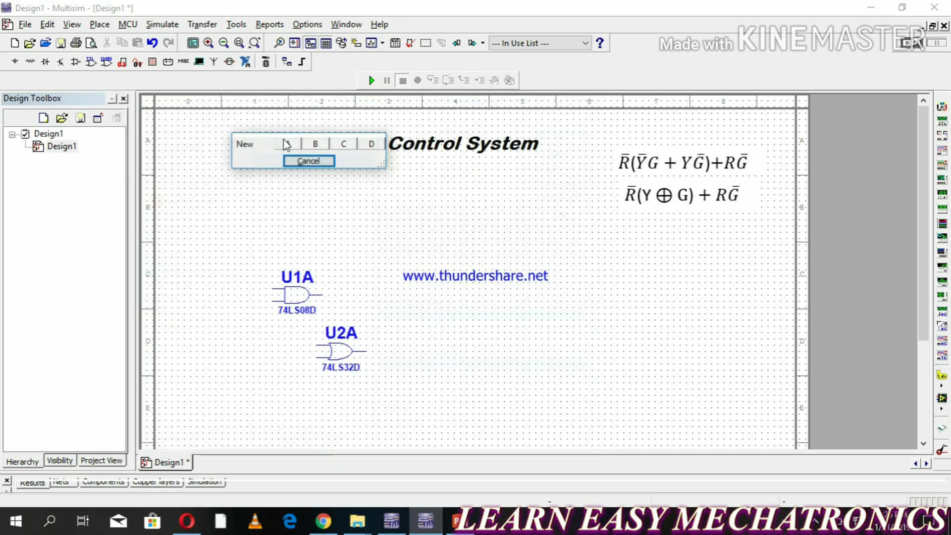
{"action": "left_click", "coordinate": [289, 144]}
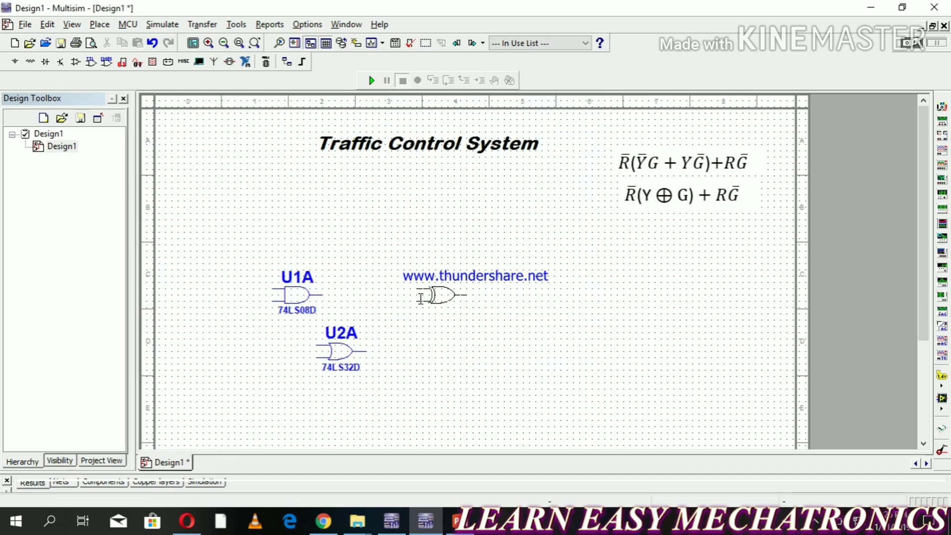
{"action": "left_click", "coordinate": [420, 294]}
{"action": "left_click", "coordinate": [430, 322]}
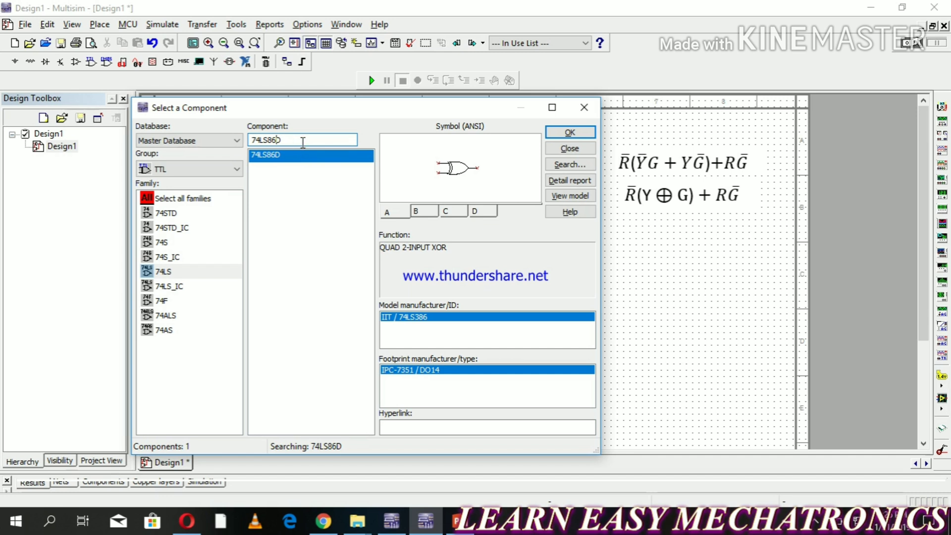
Place section A of a 74LS04D inverter above the XOR gate and close the component browser
{"action": "key", "text": "BackSpace"}
{"action": "key", "text": "BackSpace"}
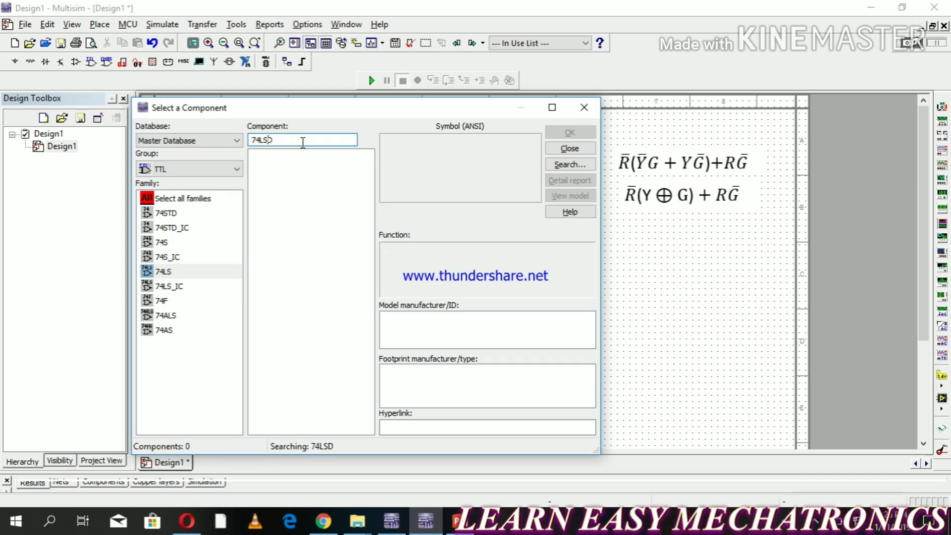
{"action": "type", "text": "04"}
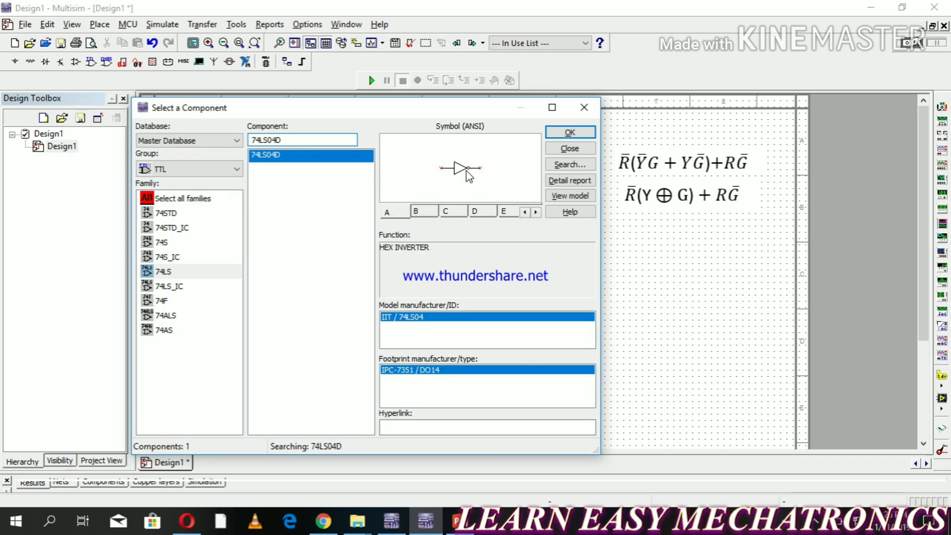
{"action": "left_click", "coordinate": [569, 132]}
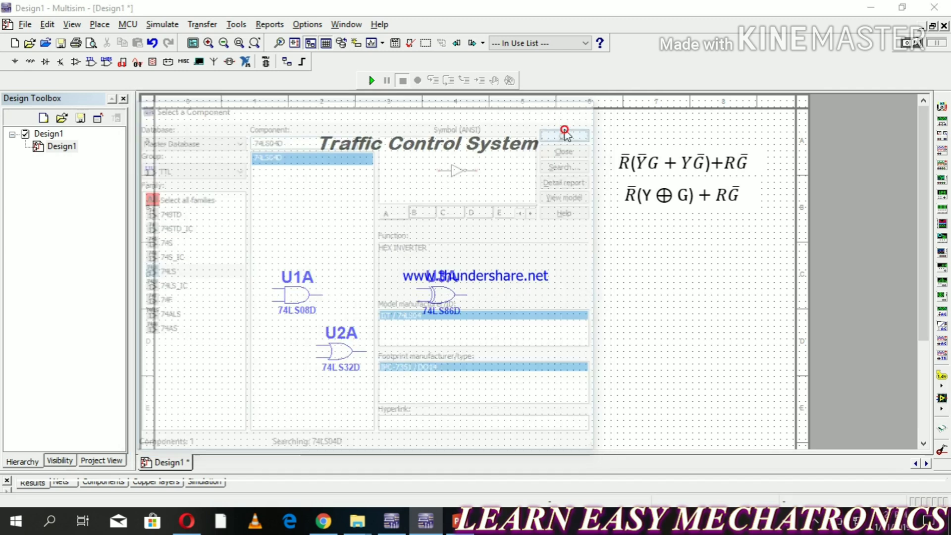
{"action": "left_click", "coordinate": [569, 135]}
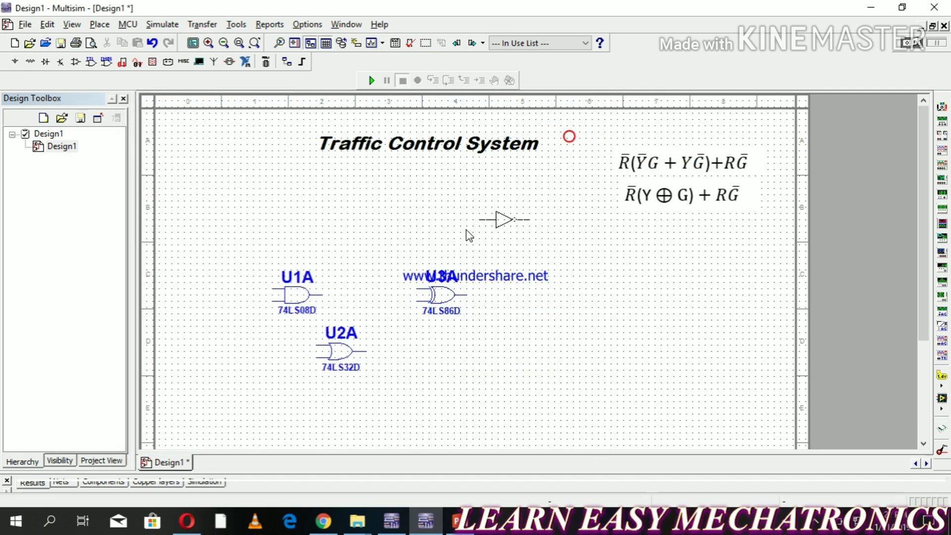
{"action": "left_click", "coordinate": [394, 250]}
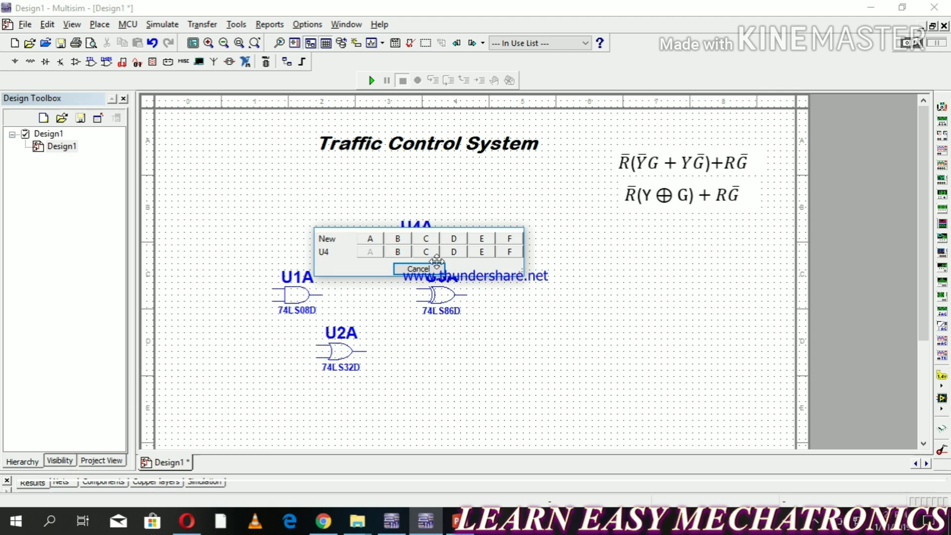
{"action": "key", "text": "Escape"}
{"action": "left_click", "coordinate": [570, 148]}
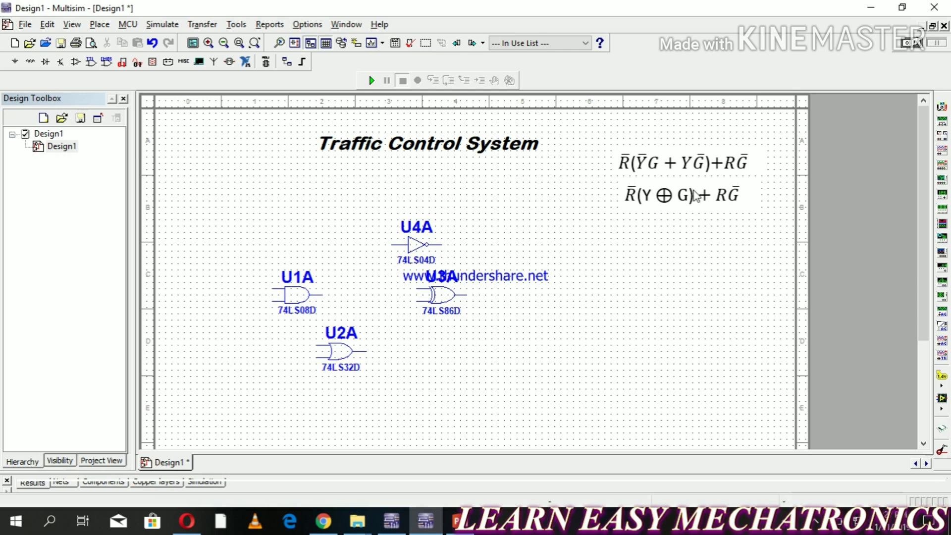
Open the component browser for placing another part
{"action": "left_click", "coordinate": [98, 25]}
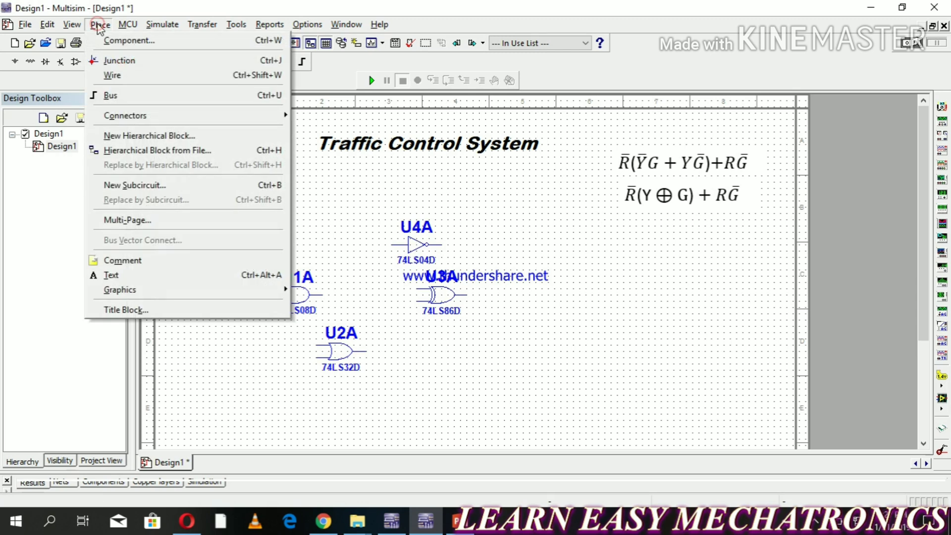
{"action": "left_click", "coordinate": [130, 42]}
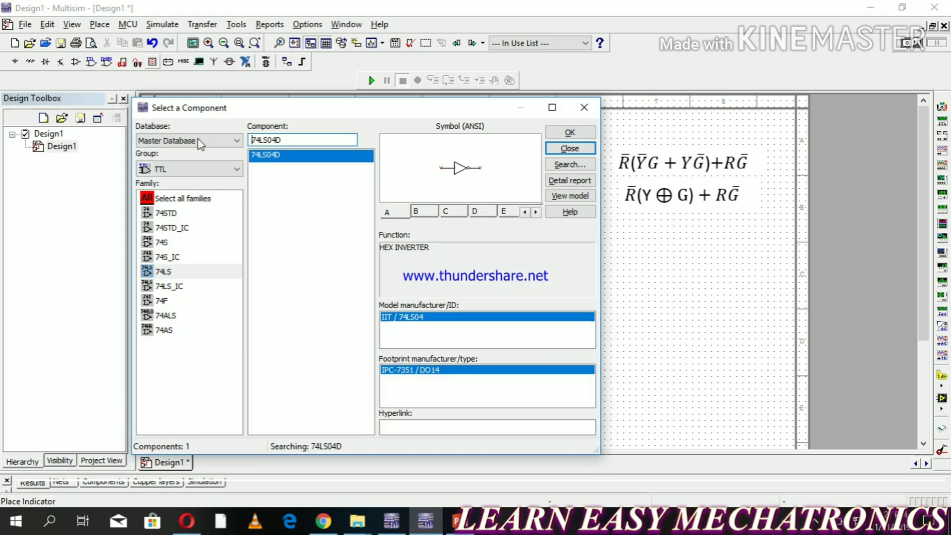
{"action": "left_click", "coordinate": [203, 168]}
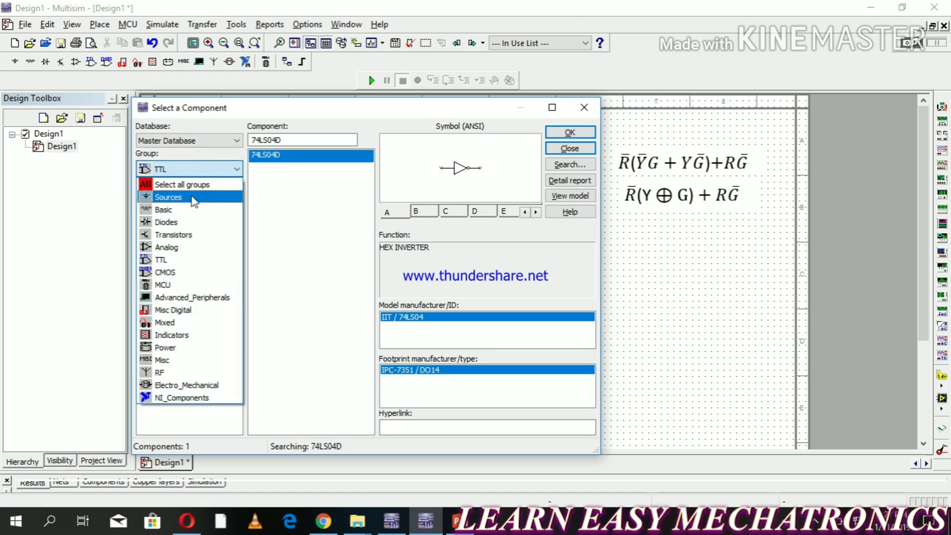
{"action": "left_click", "coordinate": [190, 209]}
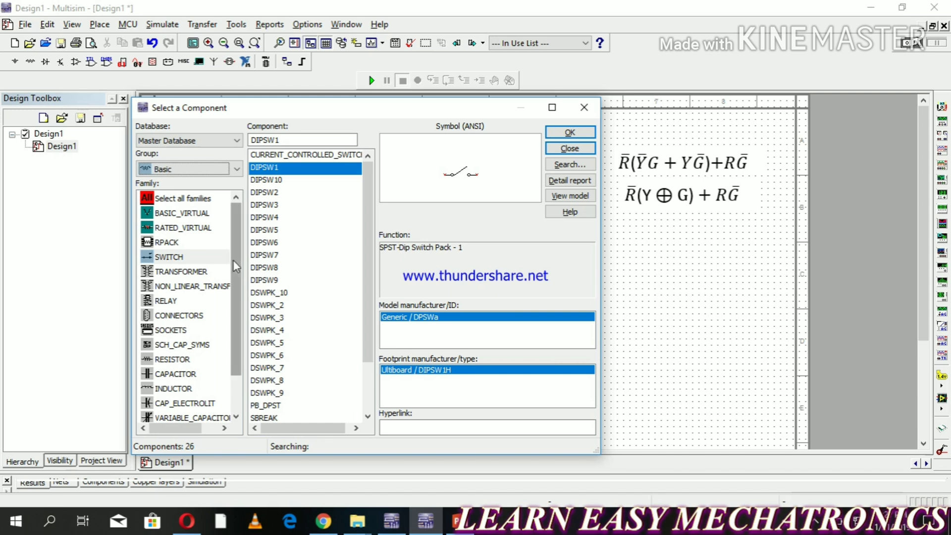
{"action": "left_click_drag", "start_coordinate": [237, 264], "coordinate": [238, 320]}
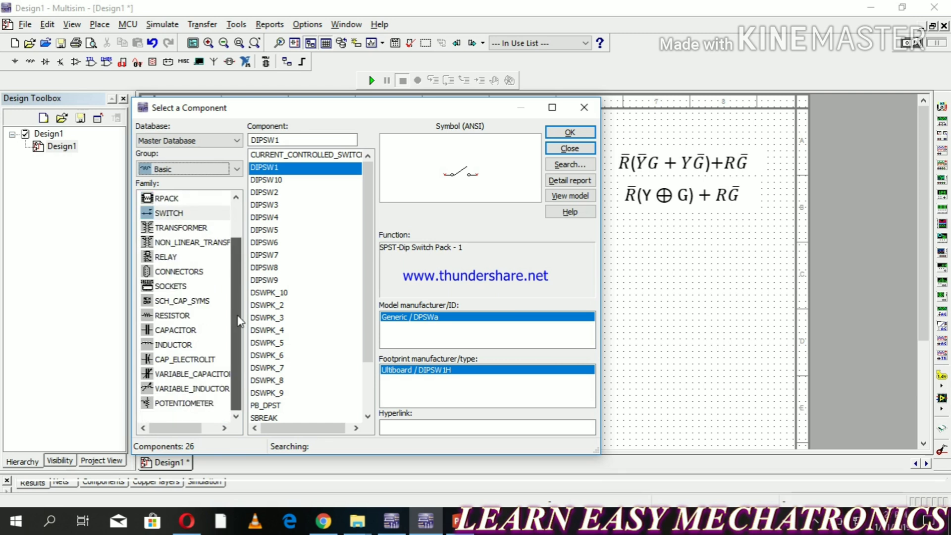
{"action": "scroll", "coordinate": [238, 319], "scroll_direction": "up", "scroll_amount": 1}
Place an INTERACTIVE_DIGITAL_CONSTANT from the digital sources family above and left of the AND gate, and close the component browser
{"action": "left_click", "coordinate": [206, 164]}
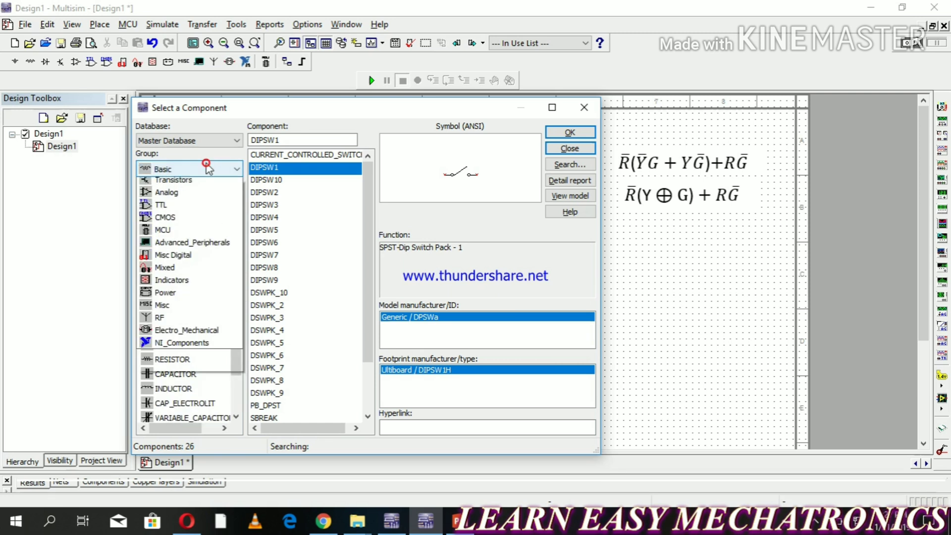
{"action": "scroll", "coordinate": [203, 178], "scroll_direction": "up", "scroll_amount": 2}
{"action": "left_click", "coordinate": [185, 199]}
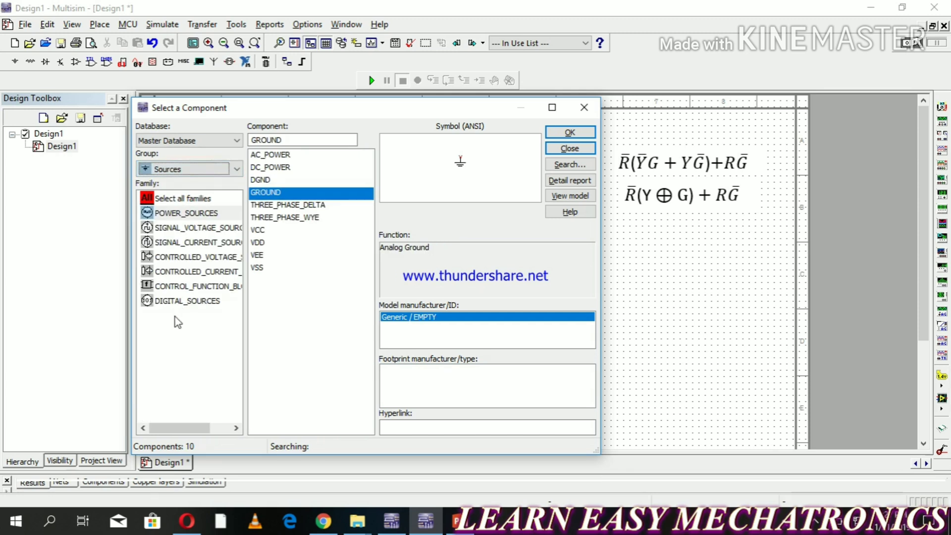
{"action": "left_click", "coordinate": [178, 301]}
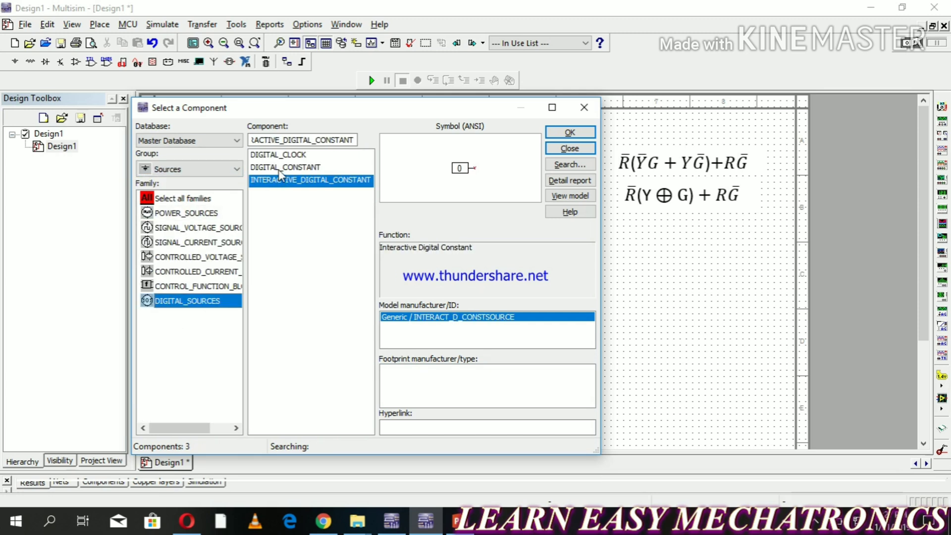
{"action": "left_click", "coordinate": [569, 133]}
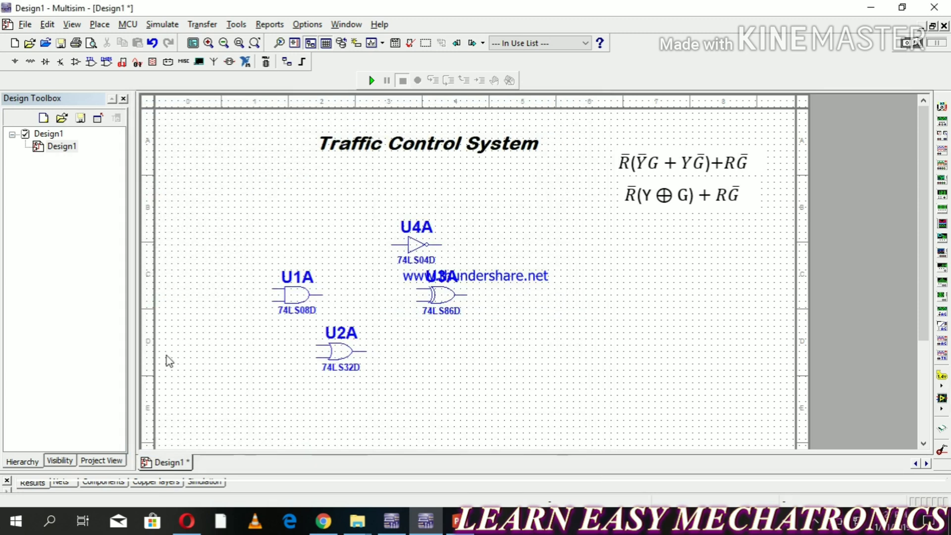
{"action": "left_click", "coordinate": [227, 230]}
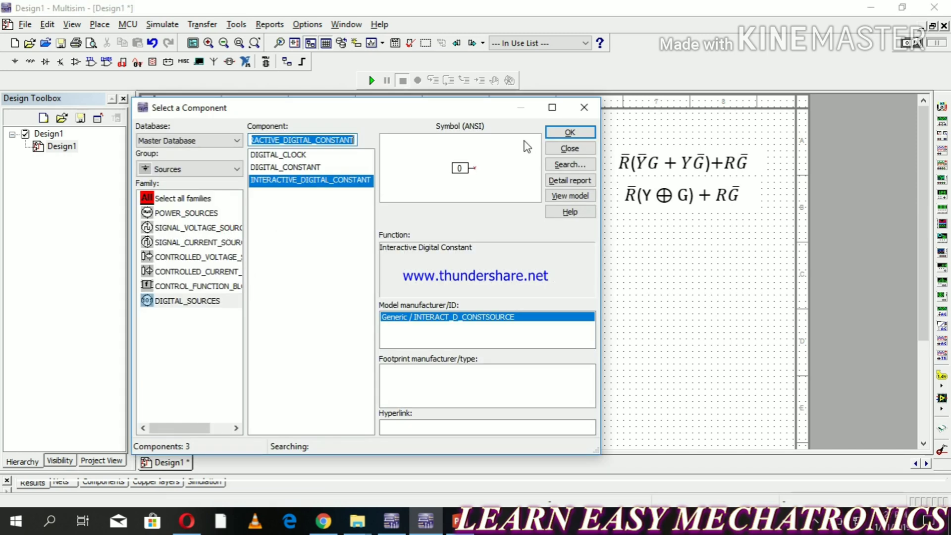
{"action": "left_click", "coordinate": [568, 148]}
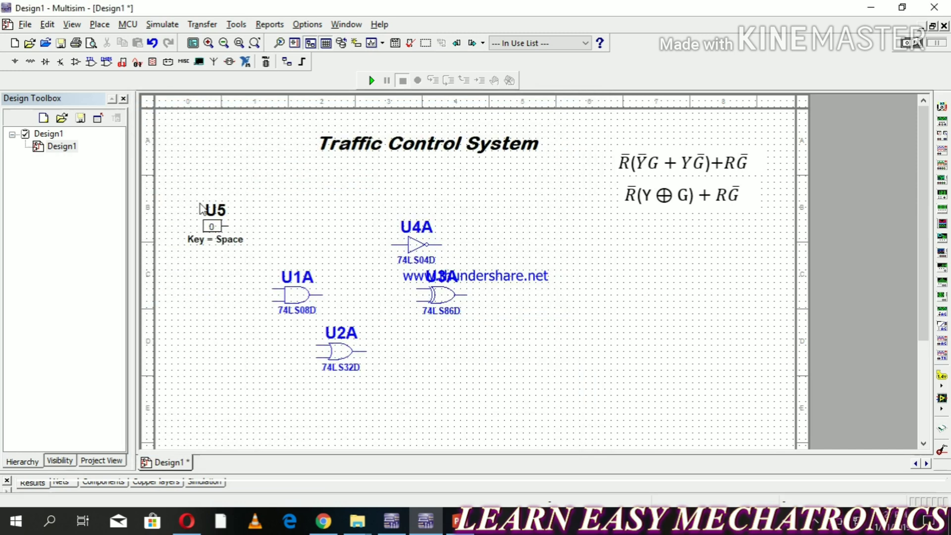
Copy the interactive digital constant and paste two copies in a column below it
{"action": "left_click_drag", "start_coordinate": [186, 191], "coordinate": [242, 253]}
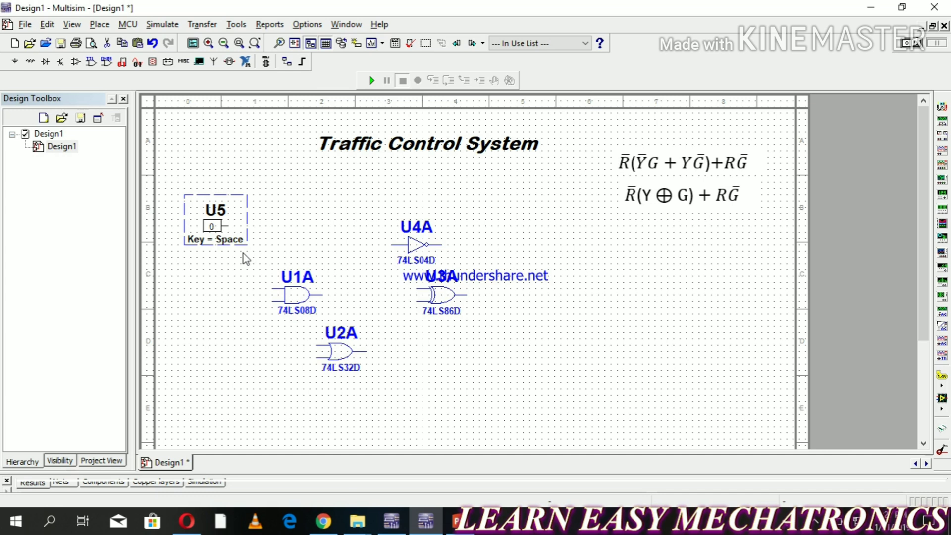
{"action": "left_click", "coordinate": [215, 271]}
{"action": "key", "text": "ctrl+v"}
{"action": "left_click", "coordinate": [224, 297]}
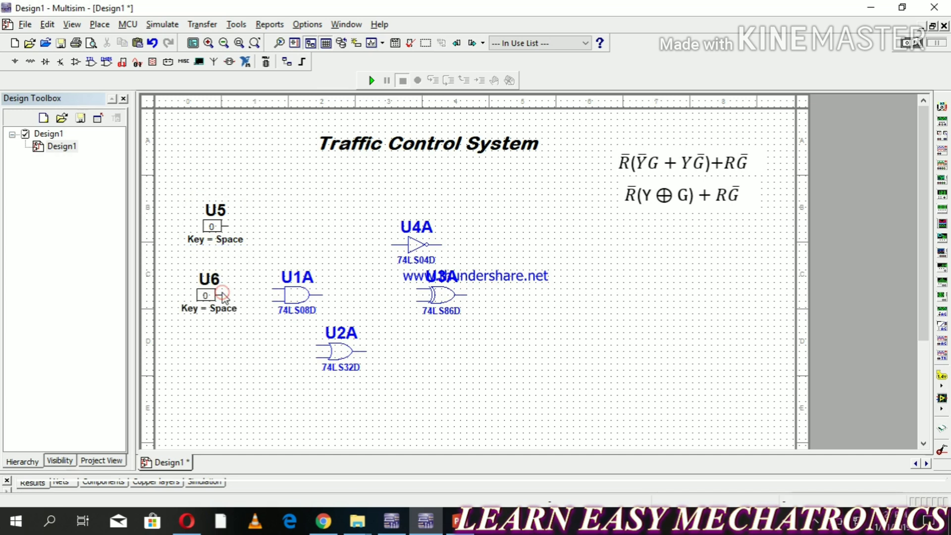
{"action": "key", "text": "ctrl+v"}
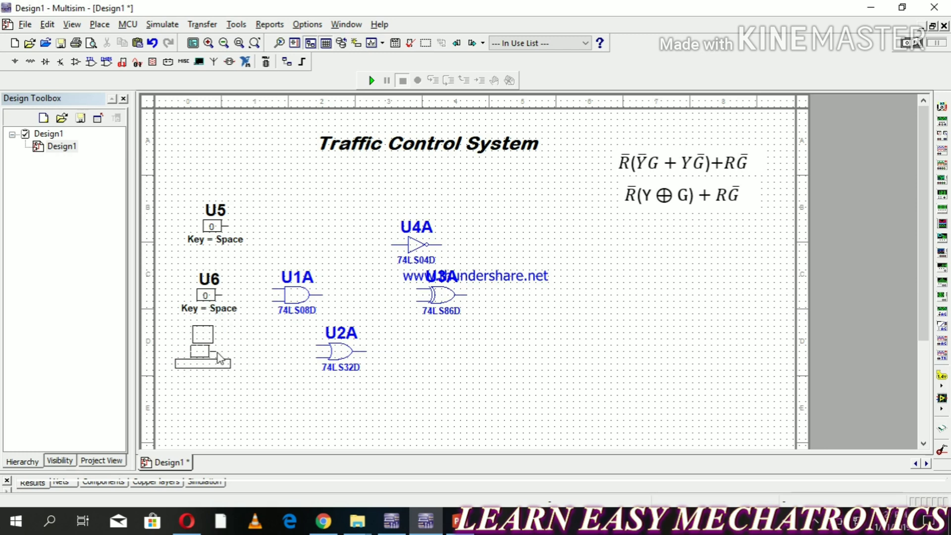
{"action": "left_click", "coordinate": [224, 360]}
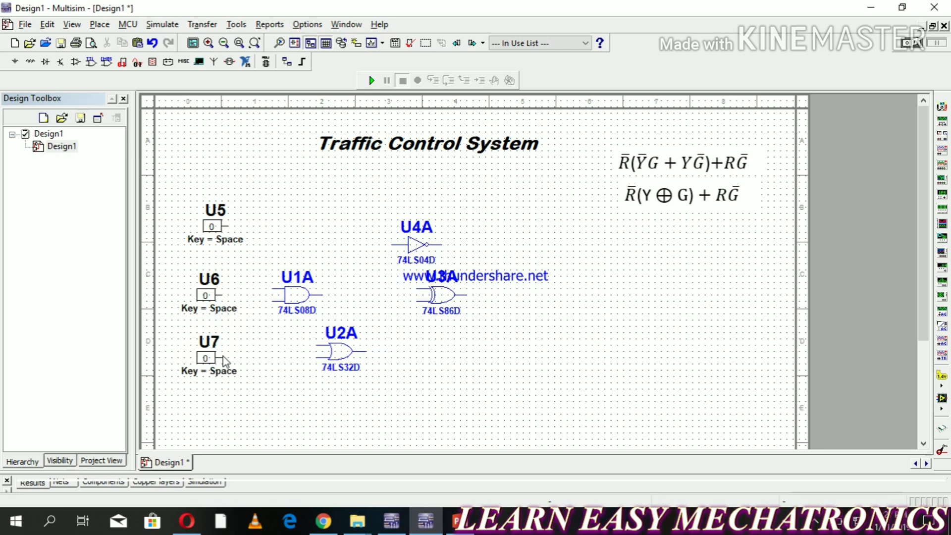
Set the toggle key of the uppermost digital constant to R
{"action": "double_click", "coordinate": [233, 241]}
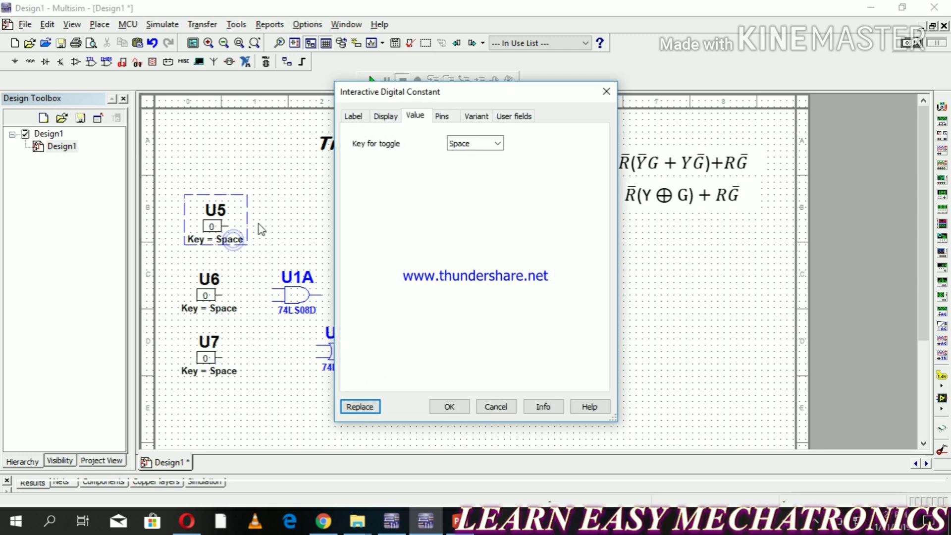
{"action": "left_click", "coordinate": [470, 148]}
{"action": "type", "text": "R"}
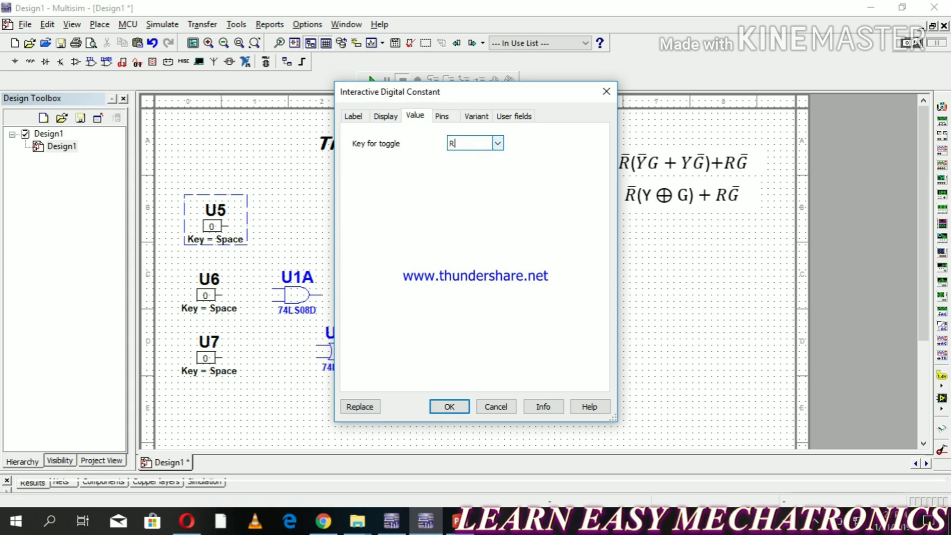
{"action": "key", "text": "Return"}
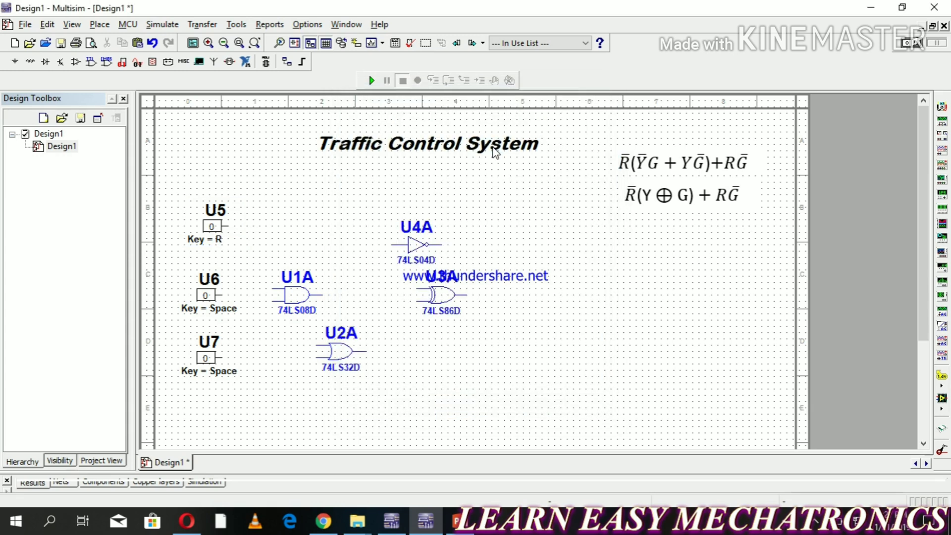
Set the toggle key of the middle digital constant to Y
{"action": "double_click", "coordinate": [235, 313]}
{"action": "left_click", "coordinate": [478, 142]}
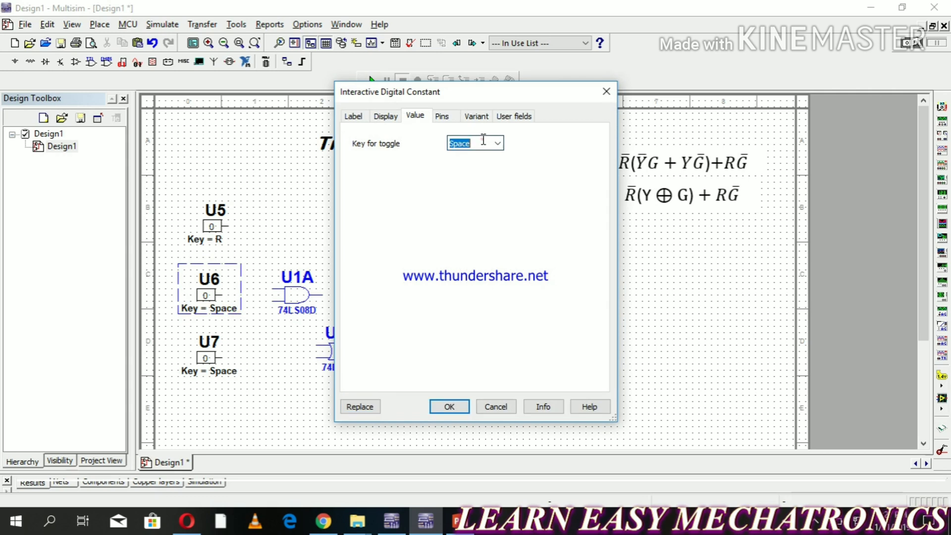
{"action": "type", "text": "Y"}
{"action": "key", "text": "Return"}
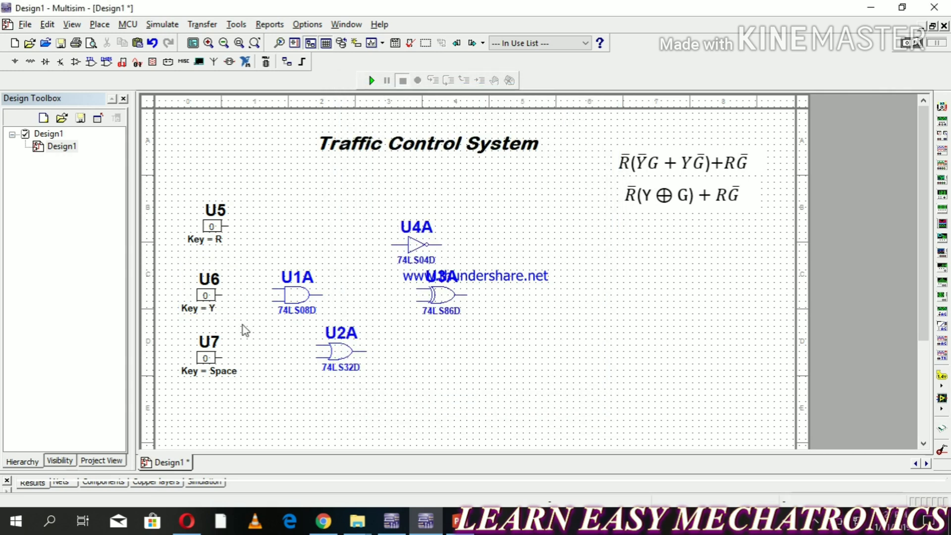
Set the toggle key of the lowest digital constant to G
{"action": "double_click", "coordinate": [217, 369]}
{"action": "left_click", "coordinate": [483, 141]}
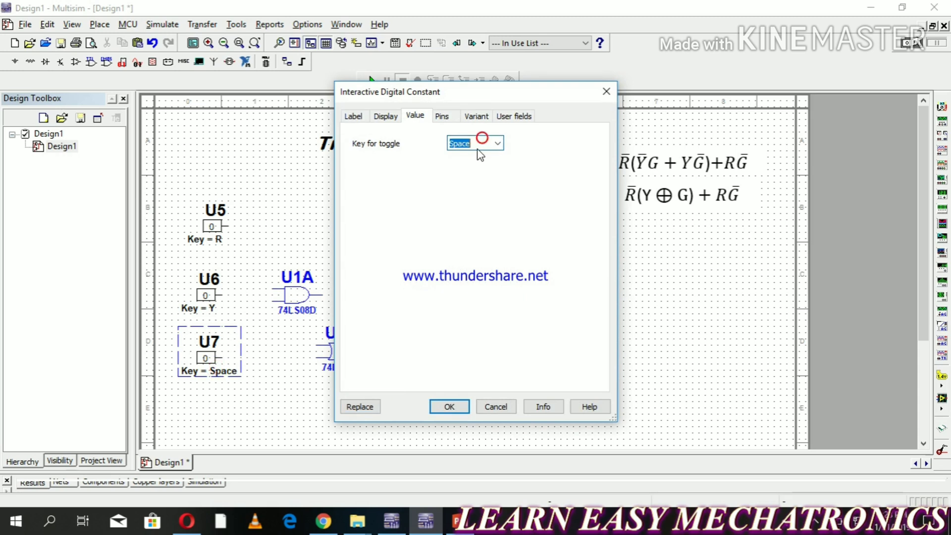
{"action": "type", "text": "G"}
{"action": "key", "text": "Return"}
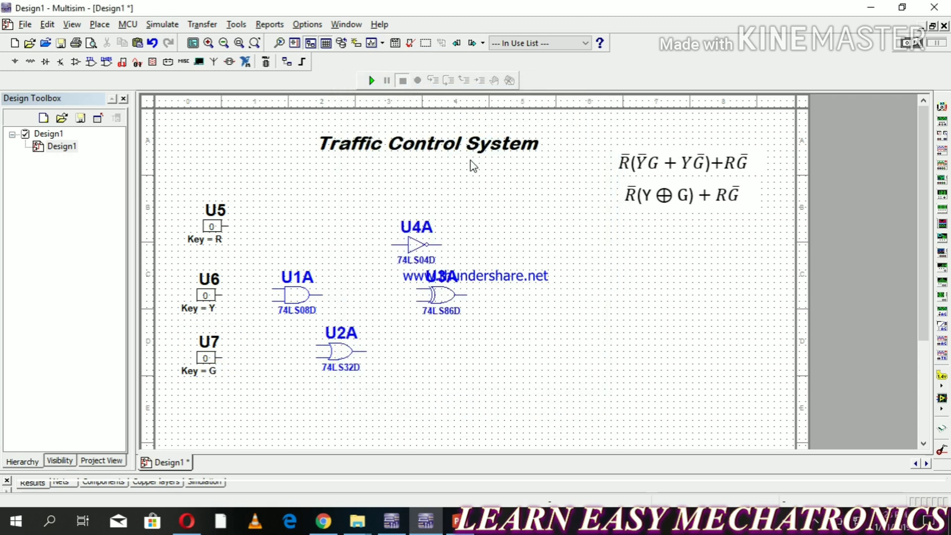
Change the reference designator of the digital constant with toggle key R to RED
{"action": "double_click", "coordinate": [222, 213]}
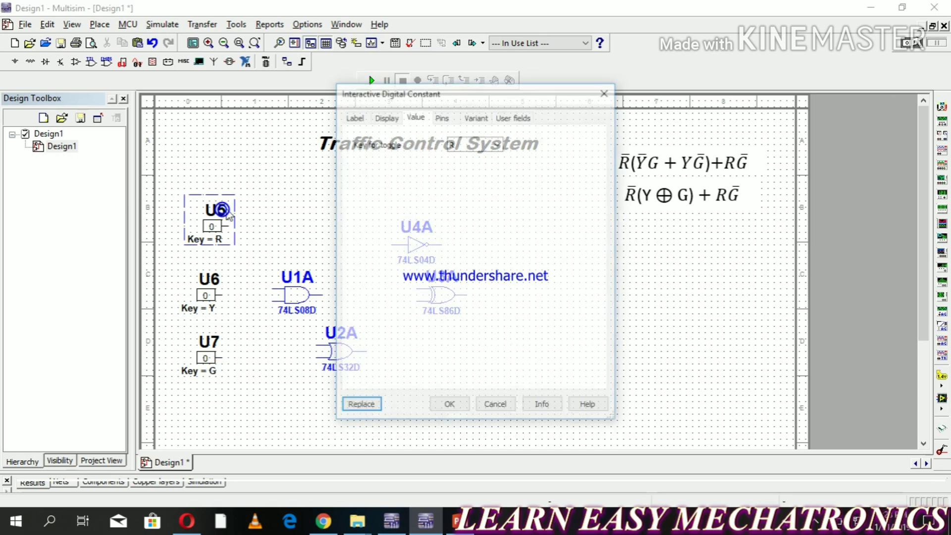
{"action": "left_click", "coordinate": [466, 145]}
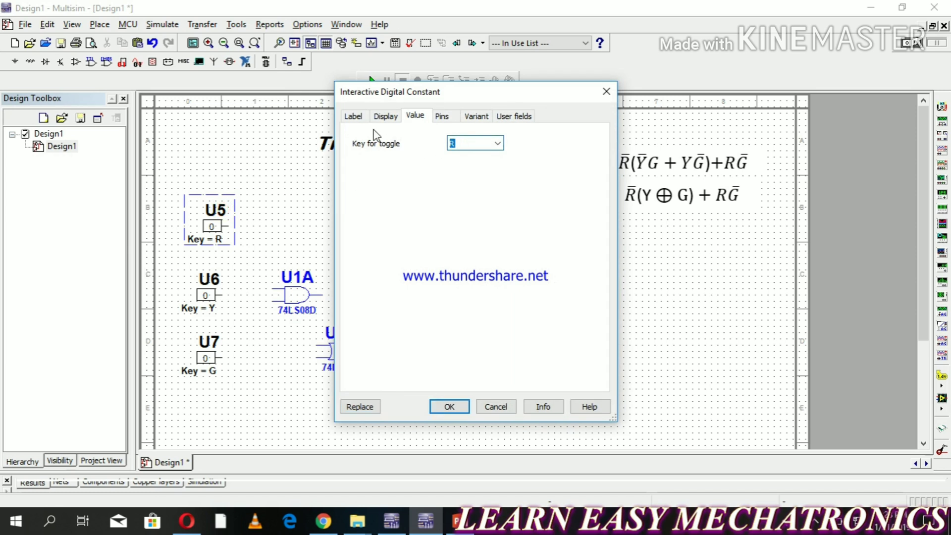
{"action": "left_click", "coordinate": [355, 116]}
{"action": "double_click", "coordinate": [402, 156]}
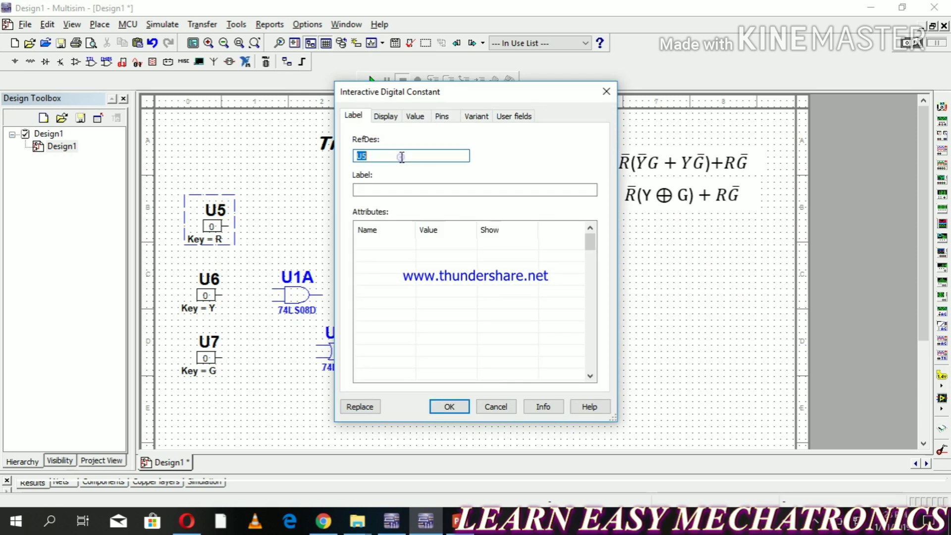
{"action": "type", "text": "R"}
{"action": "key", "text": "Return"}
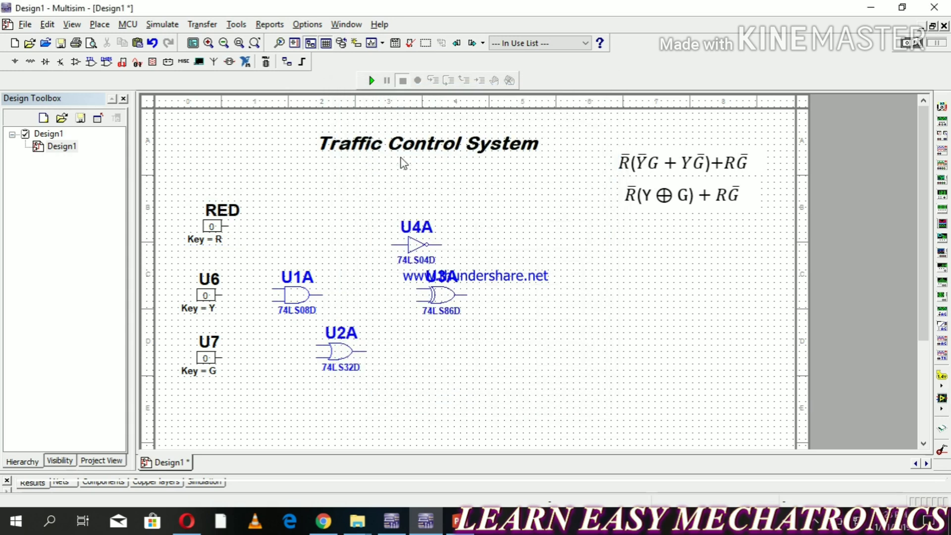
Change the reference designator of the digital constant with toggle key Y to YELLOW and shift its name left, clear of the AND gate
{"action": "double_click", "coordinate": [204, 286]}
{"action": "left_click", "coordinate": [353, 115]}
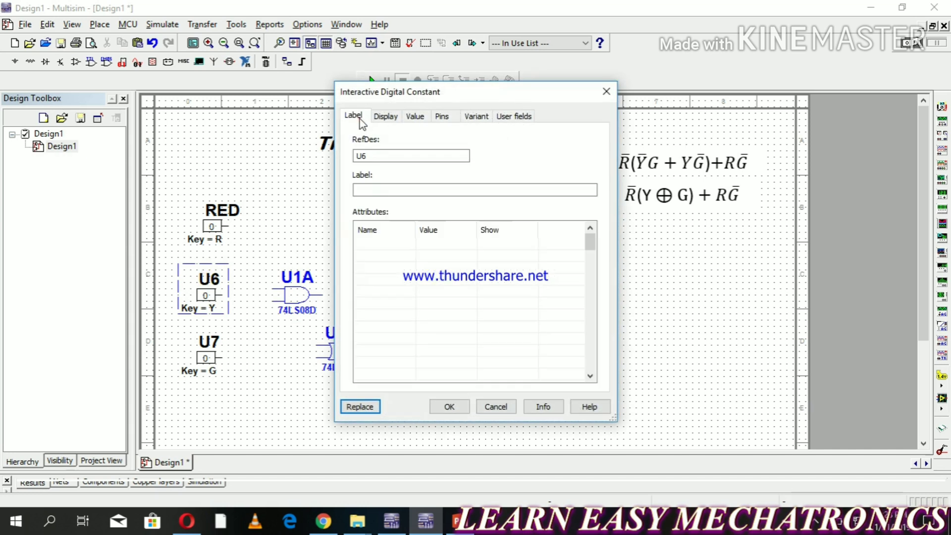
{"action": "double_click", "coordinate": [396, 156]}
{"action": "type", "text": "YELLOW"}
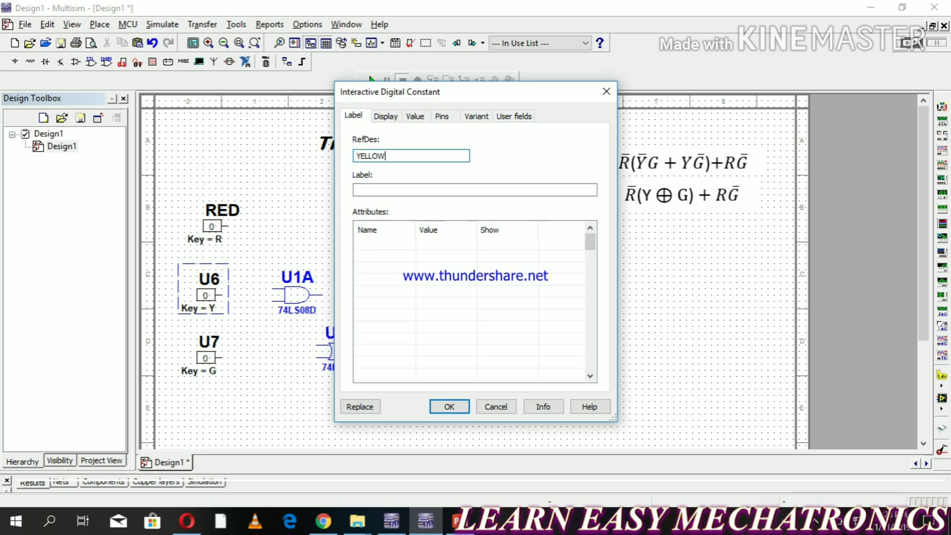
{"action": "key", "text": "Return"}
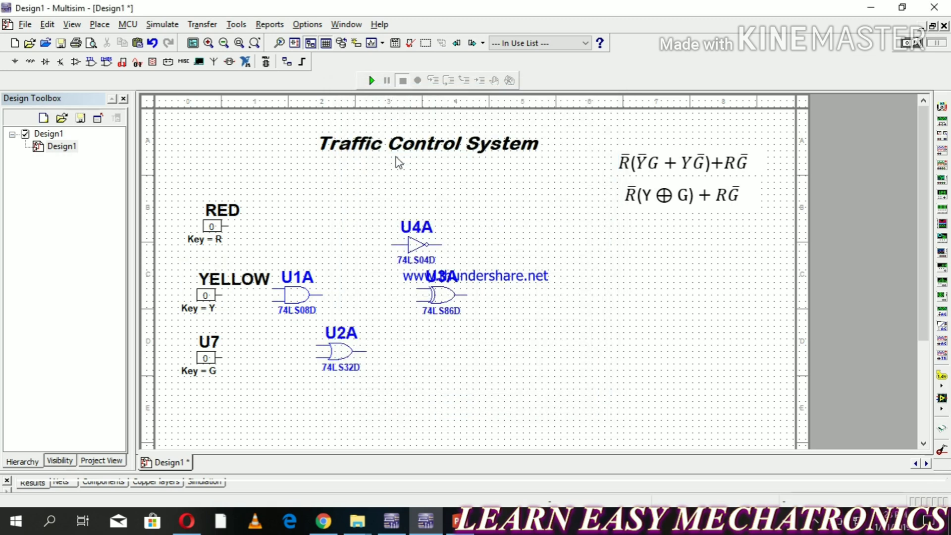
{"action": "left_click_drag", "start_coordinate": [240, 289], "coordinate": [222, 290]}
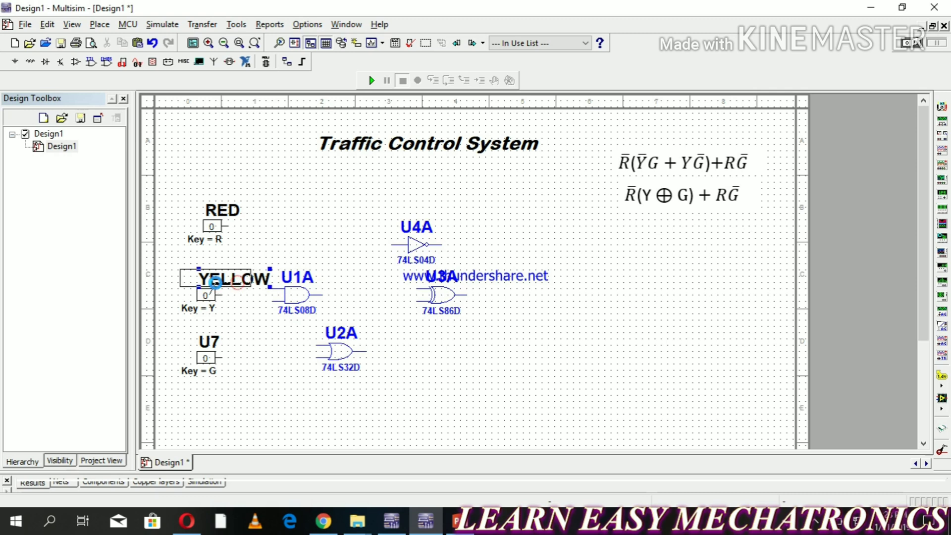
Change the reference designator of the digital constant with toggle key G to GREEN and shift its name slightly left
{"action": "left_click", "coordinate": [211, 344]}
{"action": "double_click", "coordinate": [211, 344]}
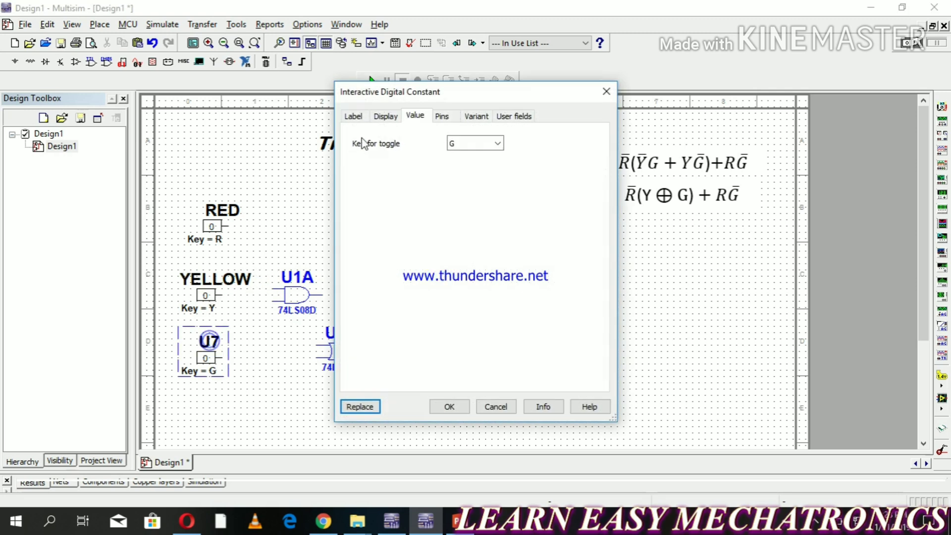
{"action": "left_click", "coordinate": [357, 117]}
{"action": "left_click", "coordinate": [384, 157]}
{"action": "double_click", "coordinate": [385, 158]}
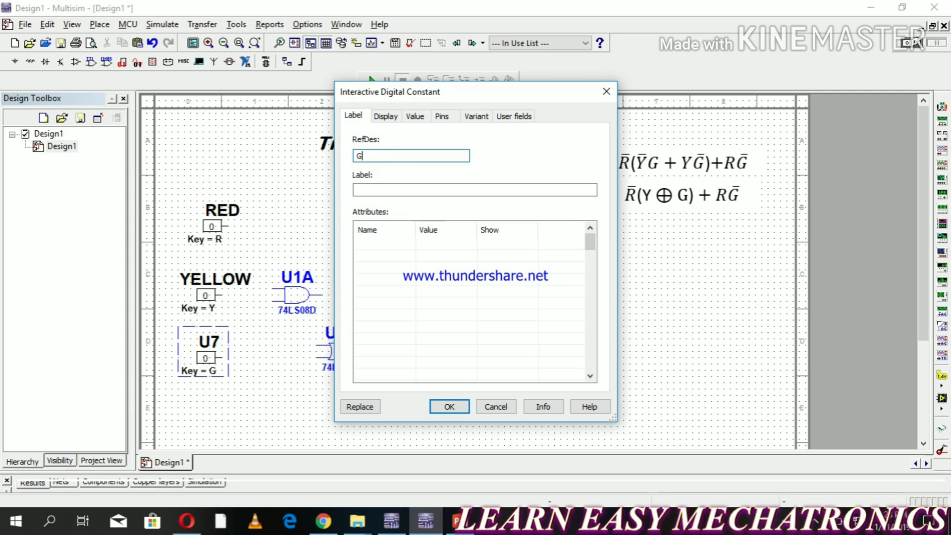
{"action": "key", "text": "Return"}
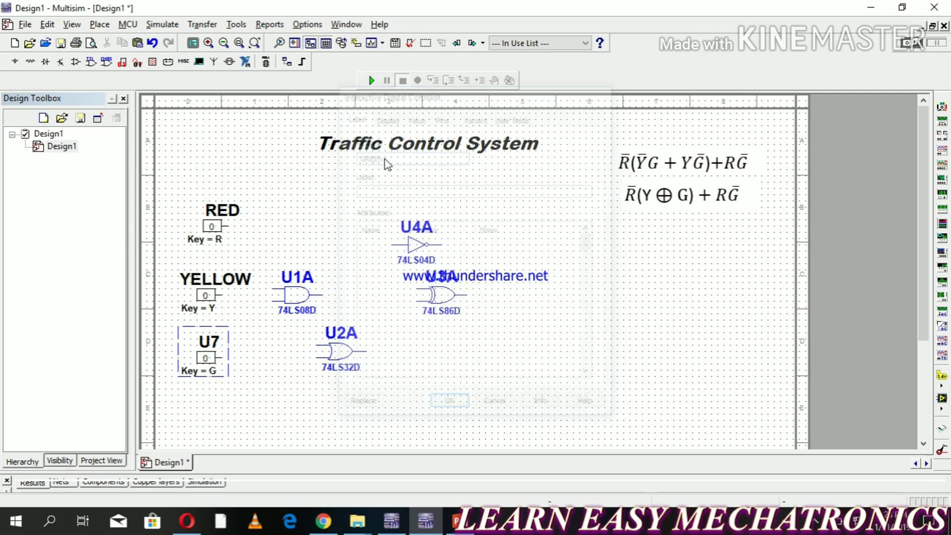
{"action": "left_click_drag", "start_coordinate": [228, 345], "coordinate": [216, 345]}
{"action": "left_click", "coordinate": [231, 387]}
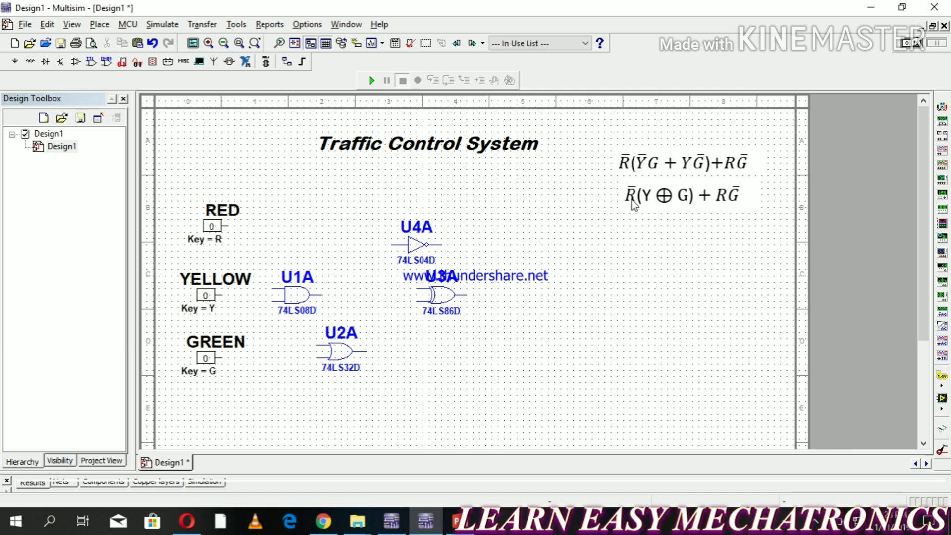
Move the 74LS04D inverter up and left so it lines up with the RED input's output
{"action": "left_click_drag", "start_coordinate": [421, 248], "coordinate": [350, 230]}
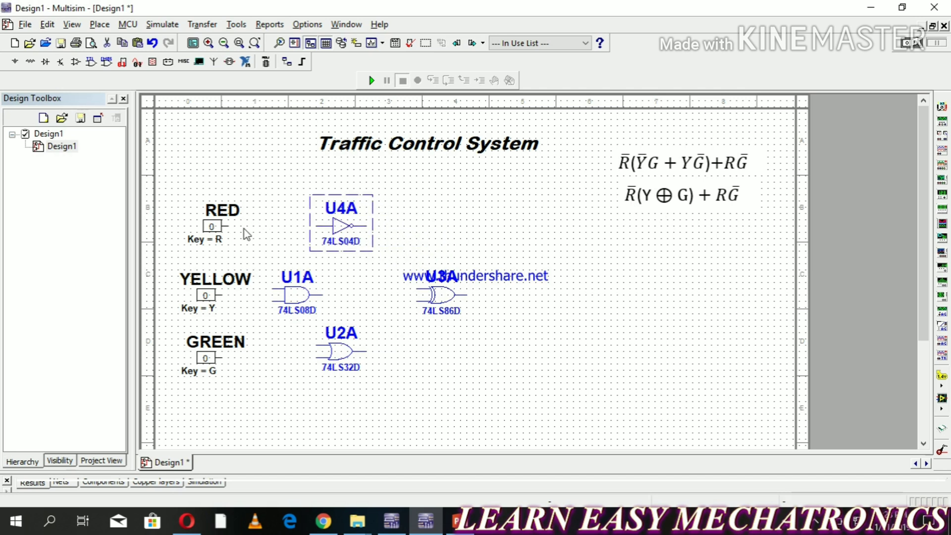
Wire the RED input to the inverter's input and move the 74LS86D XOR gate beside the YELLOW and GREEN inputs
{"action": "left_click", "coordinate": [223, 227]}
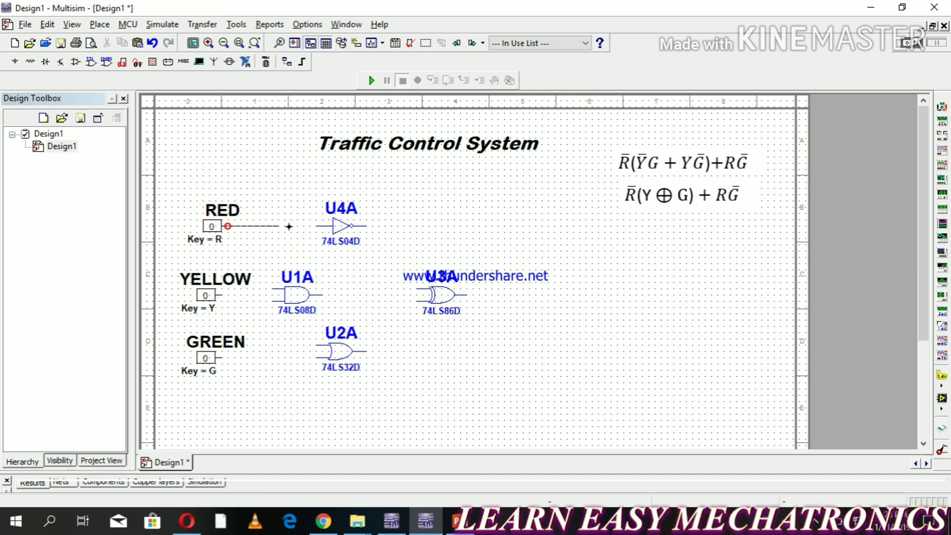
{"action": "left_click", "coordinate": [317, 228]}
{"action": "left_click_drag", "start_coordinate": [386, 385], "coordinate": [325, 319]}
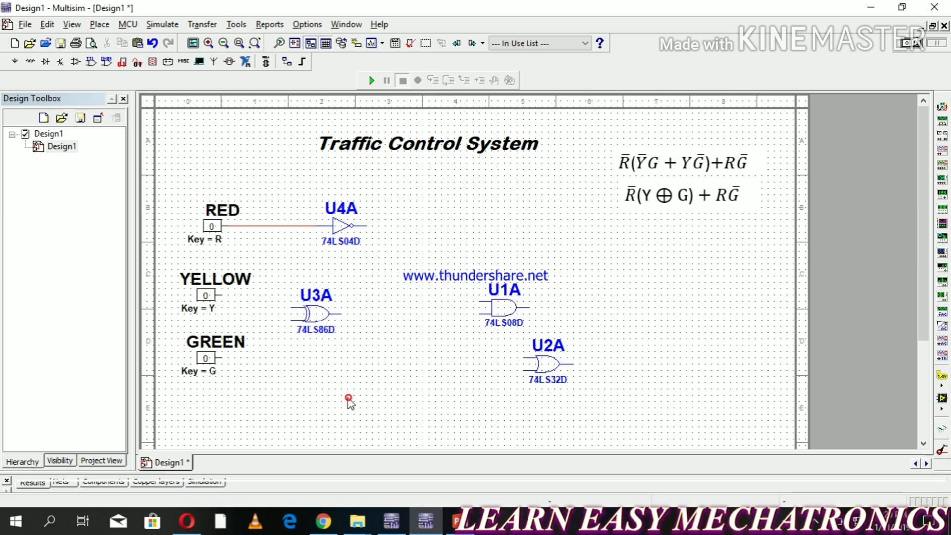
Wire GREEN to the lower input and YELLOW to the upper input of the 74LS86D XOR gate
{"action": "left_click", "coordinate": [224, 358]}
{"action": "left_click", "coordinate": [292, 320]}
{"action": "left_click", "coordinate": [220, 294]}
{"action": "left_click", "coordinate": [291, 307]}
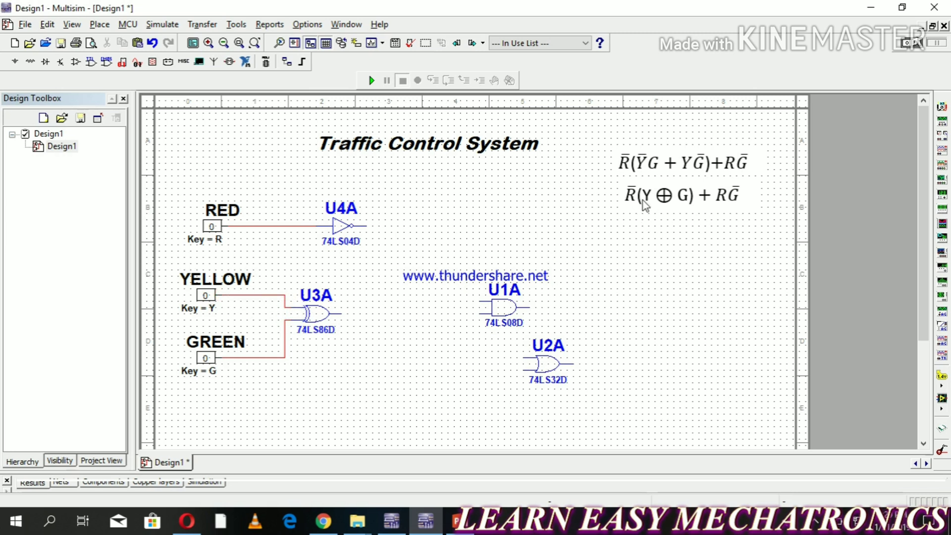
Move the 74LS08D AND gate closer to the inverter and XOR gate, and wire the XOR output to its lower input and the inverter output to its upper input
{"action": "left_click_drag", "start_coordinate": [497, 308], "coordinate": [406, 279]}
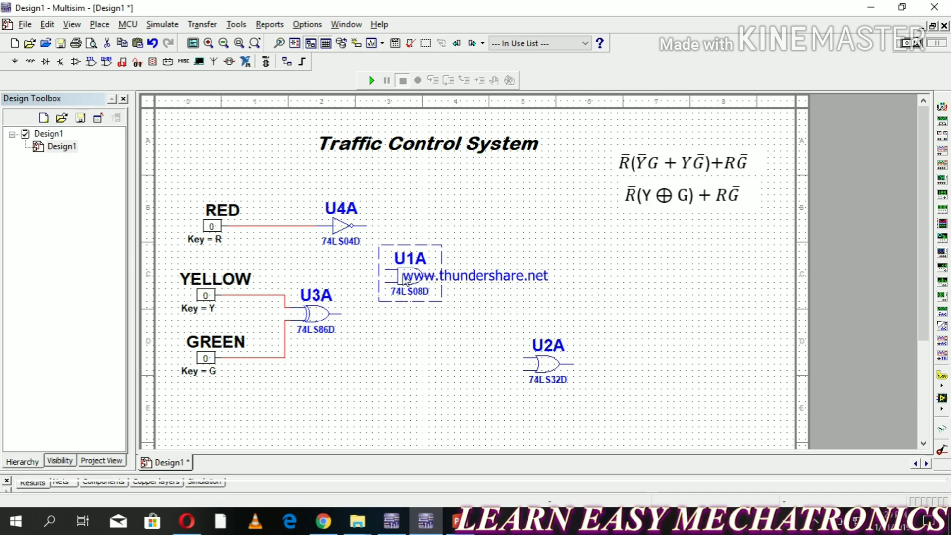
{"action": "left_click", "coordinate": [339, 314]}
{"action": "left_click", "coordinate": [381, 280]}
{"action": "left_click", "coordinate": [368, 226]}
{"action": "left_click", "coordinate": [388, 269]}
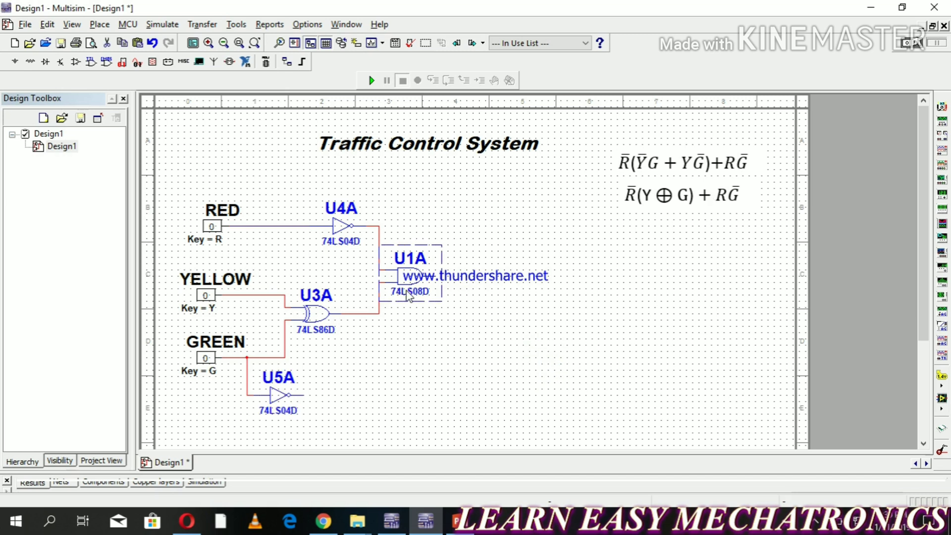
Paste a second 74LS08D AND gate below the first and wire the GREEN inverter's output to its lower input
{"action": "key", "text": "ctrl+v"}
{"action": "left_click", "coordinate": [359, 369]}
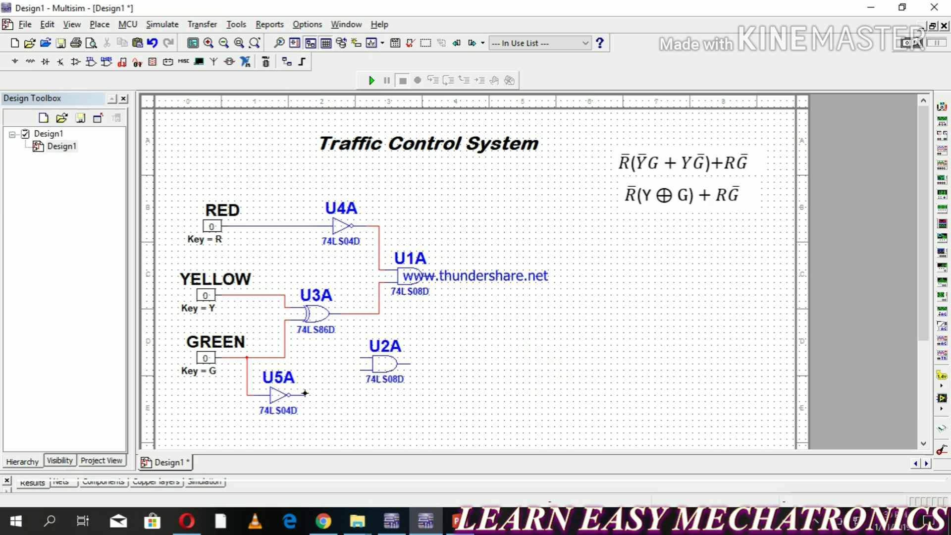
{"action": "left_click", "coordinate": [305, 394]}
{"action": "left_click", "coordinate": [362, 369]}
Wire the upper input of the lower AND gate to a junction on the RED line
{"action": "left_click", "coordinate": [361, 359]}
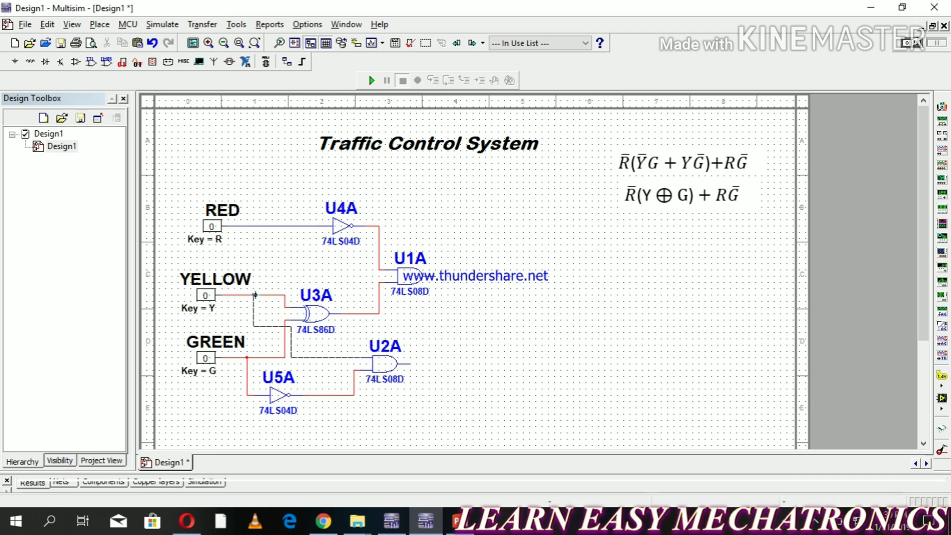
{"action": "left_click", "coordinate": [296, 345]}
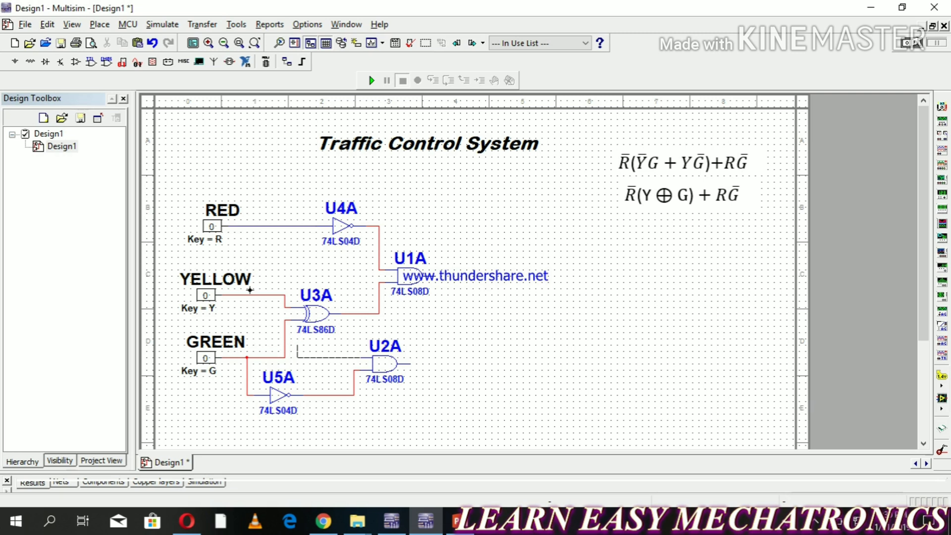
{"action": "left_click", "coordinate": [262, 227]}
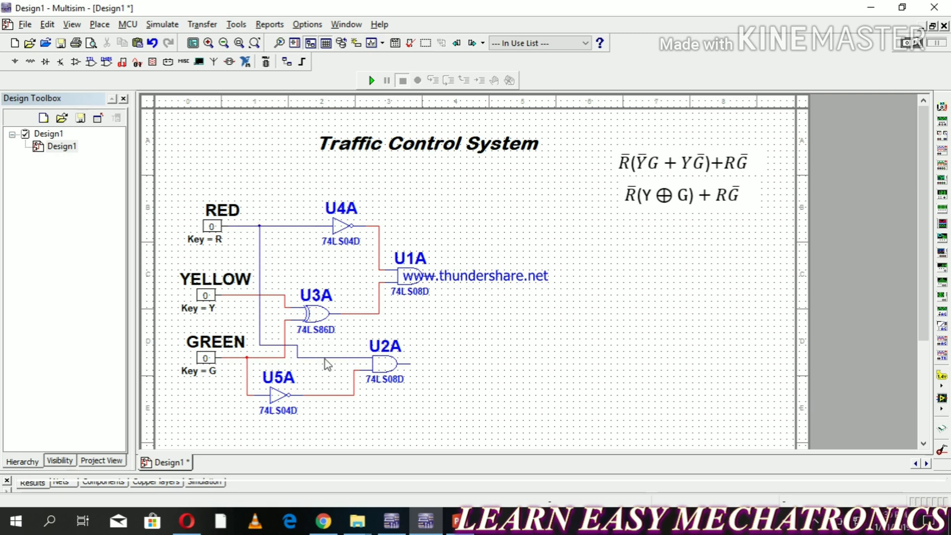
Reroute the wire from the RED line to the lower AND gate as one straight horizontal run just below the GREEN wire
{"action": "left_click", "coordinate": [325, 357]}
{"action": "left_click_drag", "start_coordinate": [325, 357], "coordinate": [337, 347]}
{"action": "left_click", "coordinate": [421, 414]}
{"action": "left_click", "coordinate": [361, 353]}
{"action": "mouse_move", "coordinate": [290, 350]}
{"action": "left_mouse_down"}
{"action": "mouse_move", "coordinate": [262, 352]}
{"action": "mouse_move", "coordinate": [276, 364]}
{"action": "left_mouse_up"}
{"action": "left_click", "coordinate": [311, 377]}
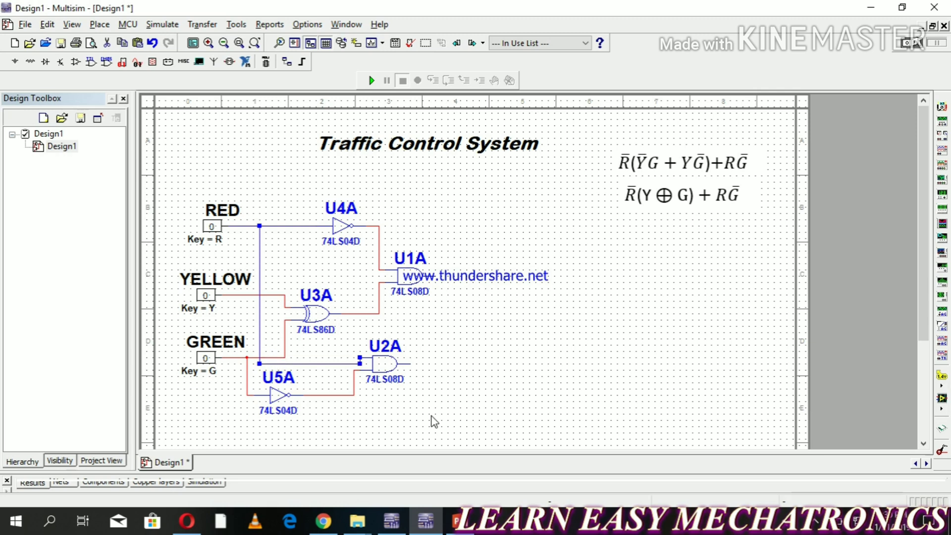
{"action": "left_click", "coordinate": [574, 292]}
Place section A of a 74LS32D OR gate from the TTL group's 74LS family beyond the two AND gates
{"action": "left_click", "coordinate": [100, 25]}
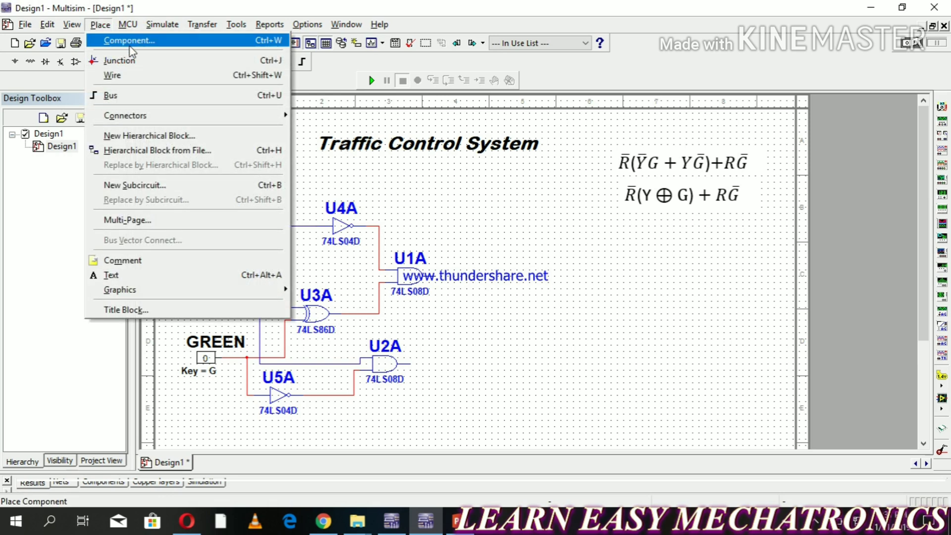
{"action": "left_click", "coordinate": [169, 48]}
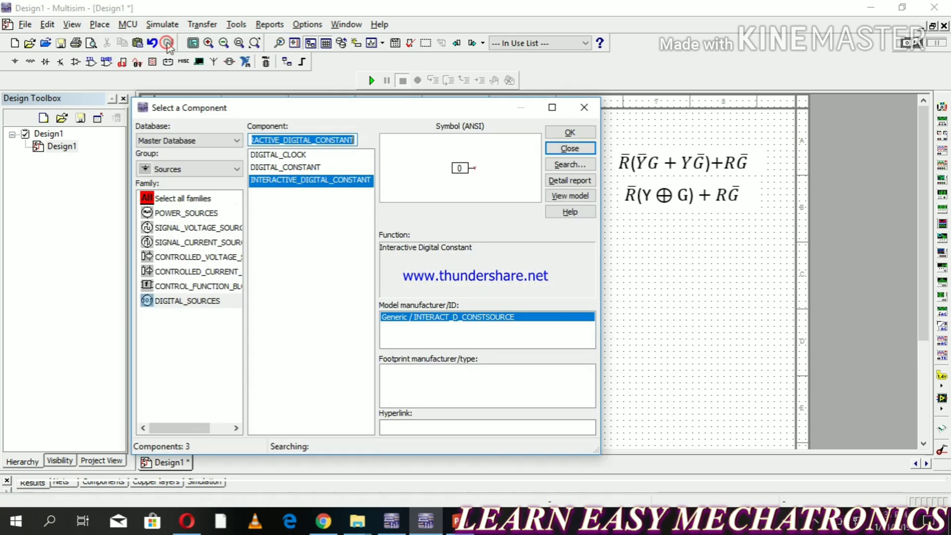
{"action": "left_click", "coordinate": [201, 168]}
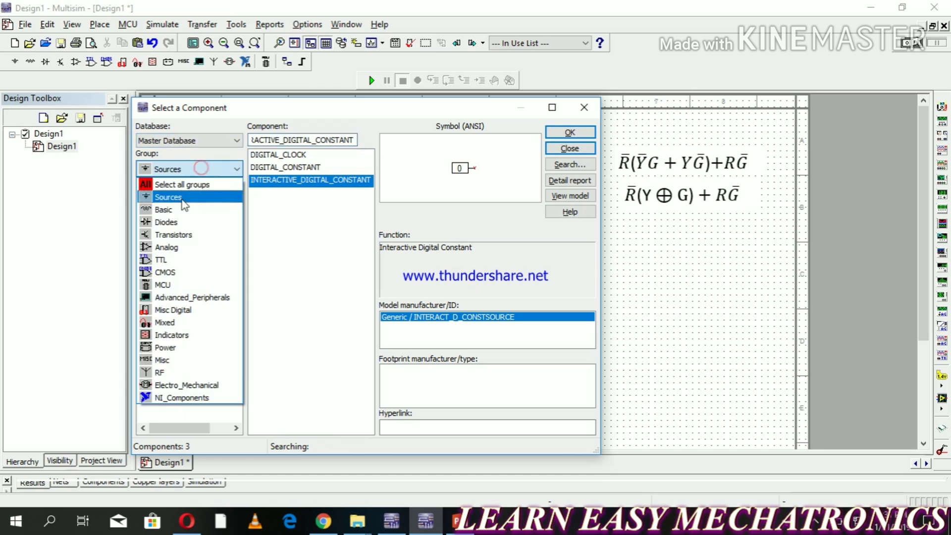
{"action": "left_click", "coordinate": [174, 260]}
{"action": "left_click", "coordinate": [292, 139]}
{"action": "key", "text": "Left"}
{"action": "key", "text": "BackSpace"}
{"action": "key", "text": "BackSpace"}
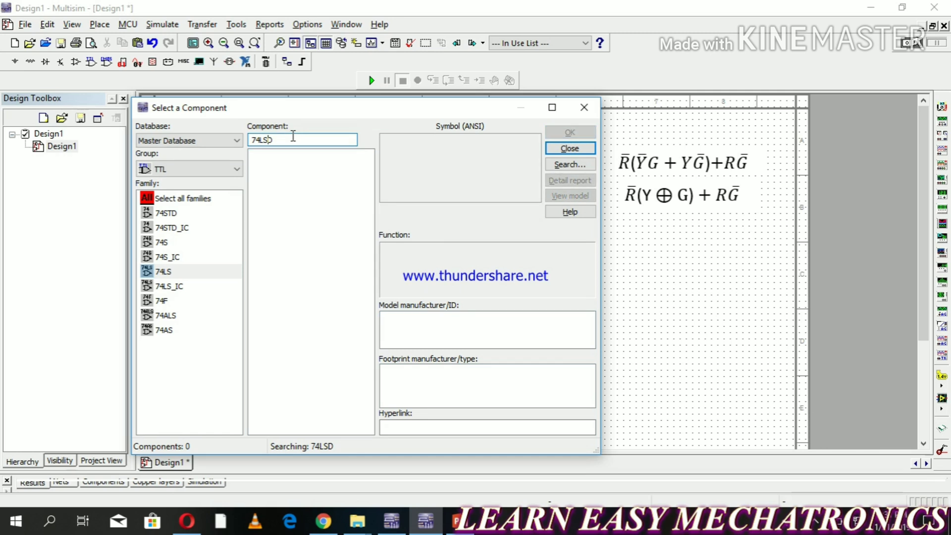
{"action": "type", "text": "08"}
{"action": "key", "text": "Return"}
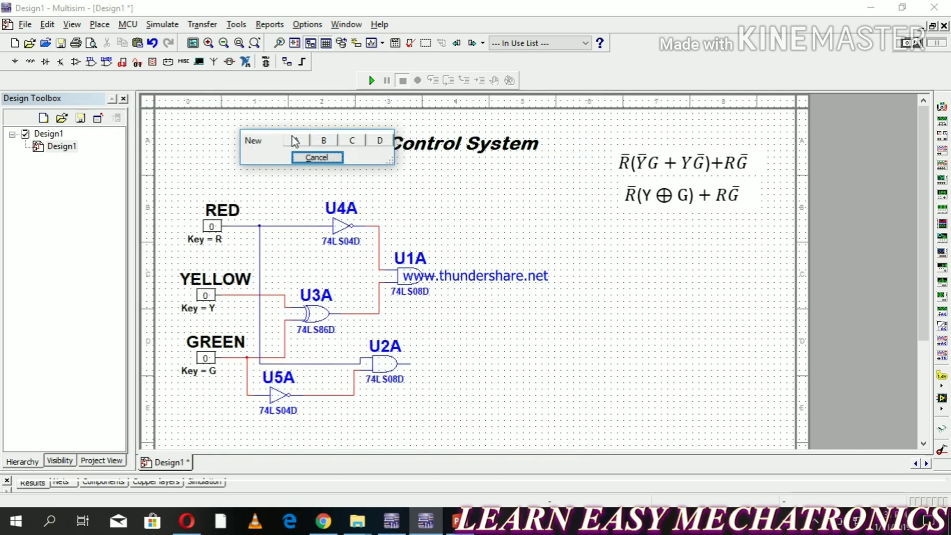
{"action": "left_click", "coordinate": [303, 141]}
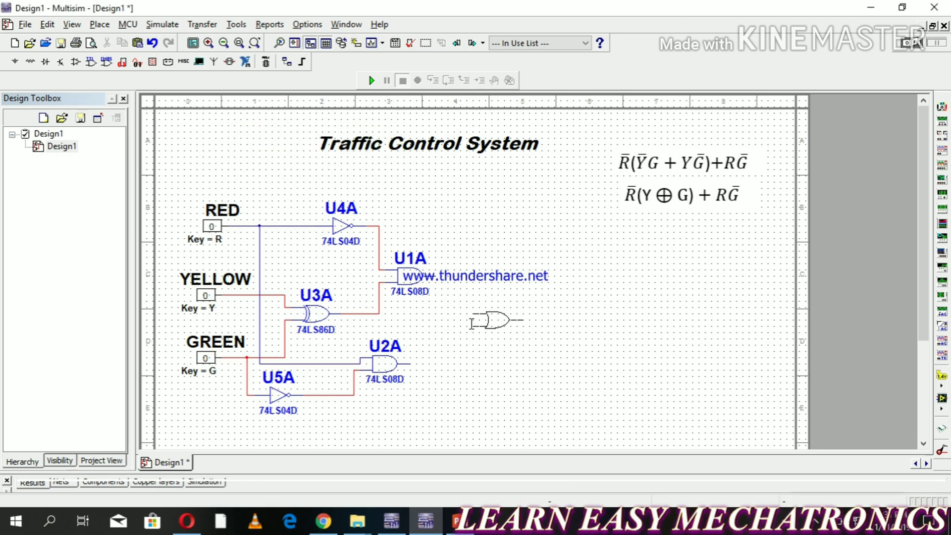
{"action": "left_click", "coordinate": [471, 325]}
{"action": "left_click", "coordinate": [474, 342]}
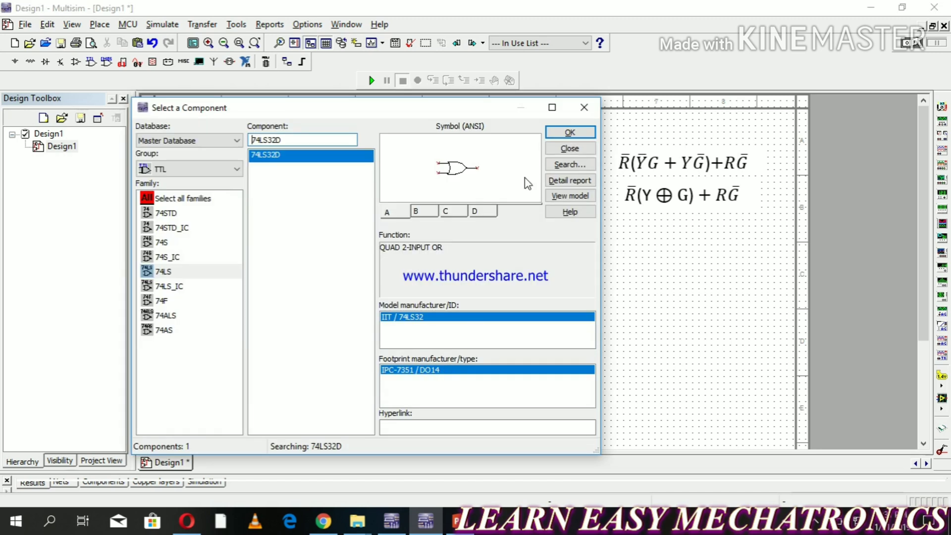
{"action": "left_click", "coordinate": [573, 150]}
Wire the lower AND gate's output to the OR gate's lower input and the upper AND gate's output to its upper input
{"action": "left_click", "coordinate": [411, 364]}
{"action": "left_click", "coordinate": [472, 329]}
{"action": "left_click", "coordinate": [437, 274]}
{"action": "left_click_drag", "start_coordinate": [442, 291], "coordinate": [469, 297]}
{"action": "left_click", "coordinate": [510, 374]}
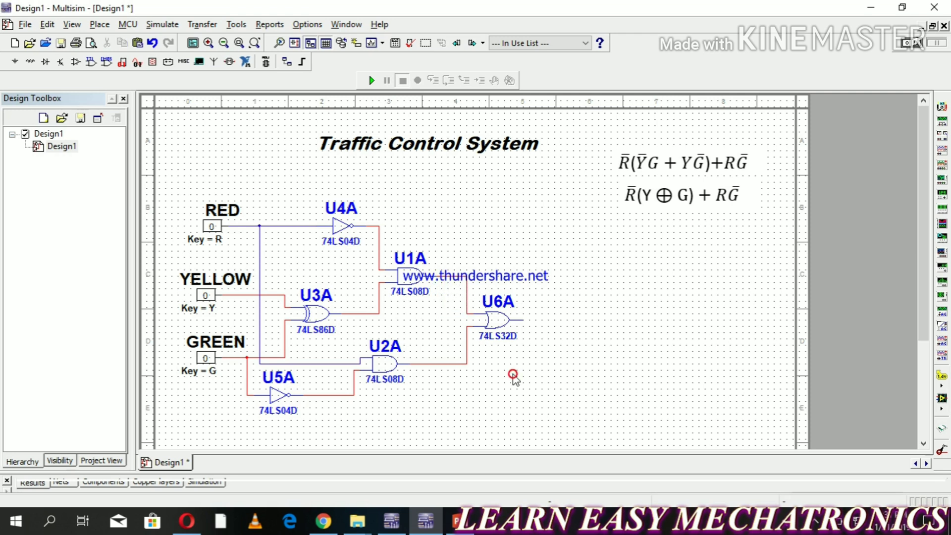
Place a PROBE_BLUE from the Indicators group's PROBE family above and beyond the OR gate and wire the OR output to it
{"action": "left_click", "coordinate": [99, 24]}
{"action": "left_click", "coordinate": [132, 38]}
{"action": "left_click", "coordinate": [237, 168]}
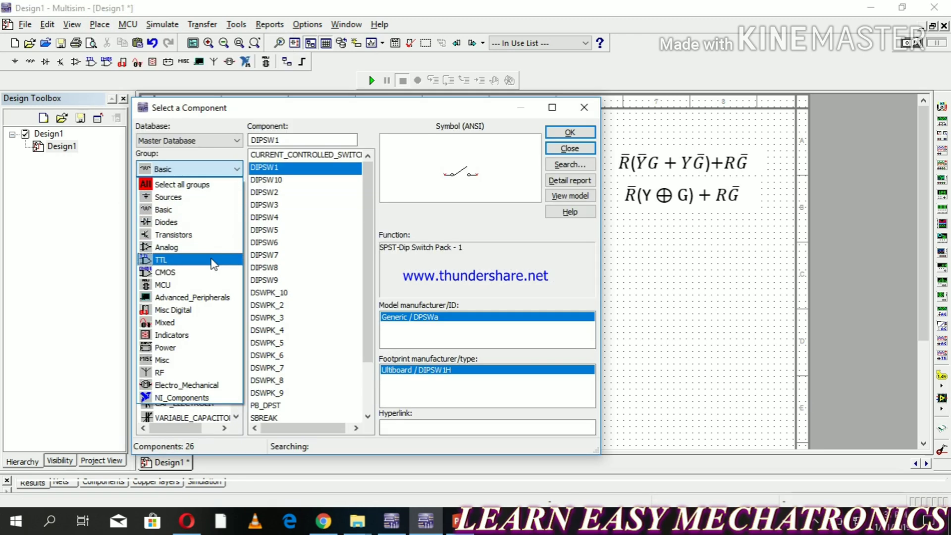
{"action": "left_click", "coordinate": [174, 336]}
{"action": "left_click", "coordinate": [173, 242]}
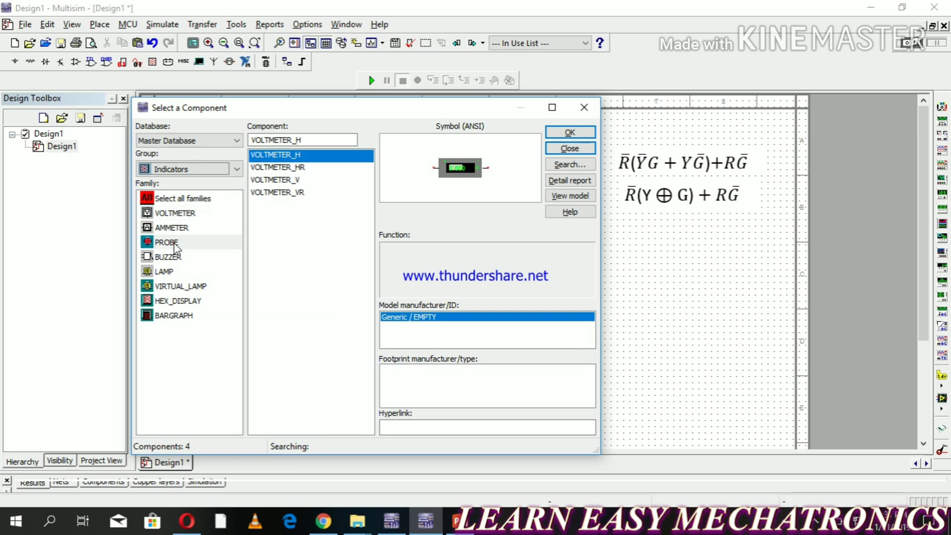
{"action": "left_click", "coordinate": [561, 136]}
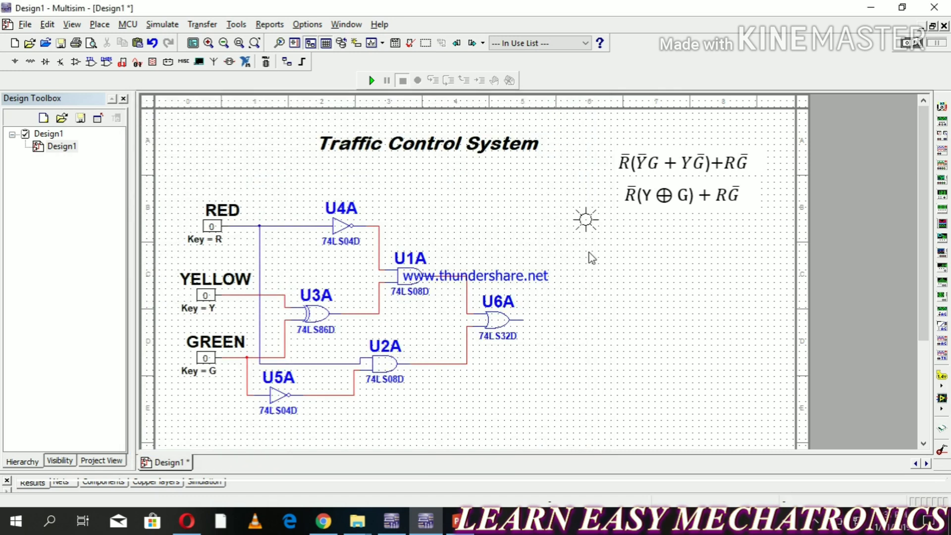
{"action": "left_click", "coordinate": [581, 277]}
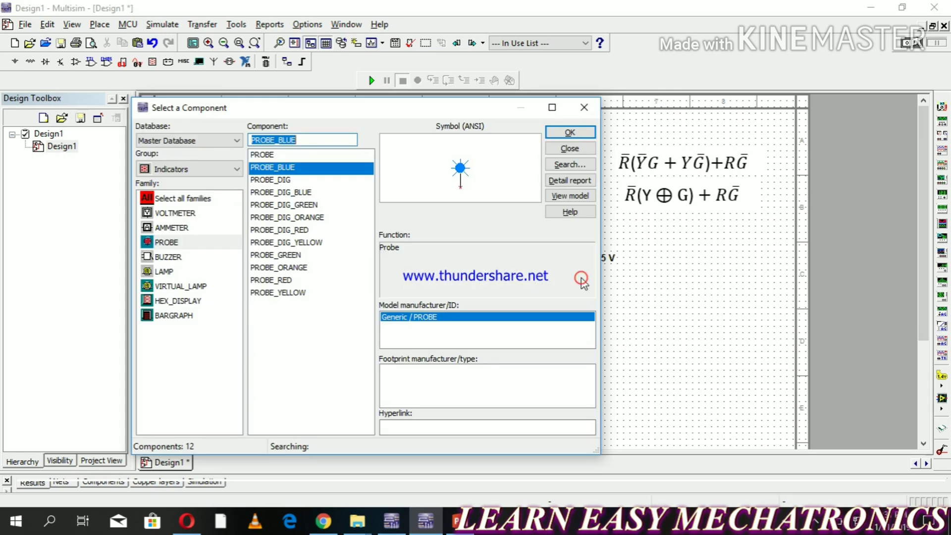
{"action": "left_click", "coordinate": [570, 148]}
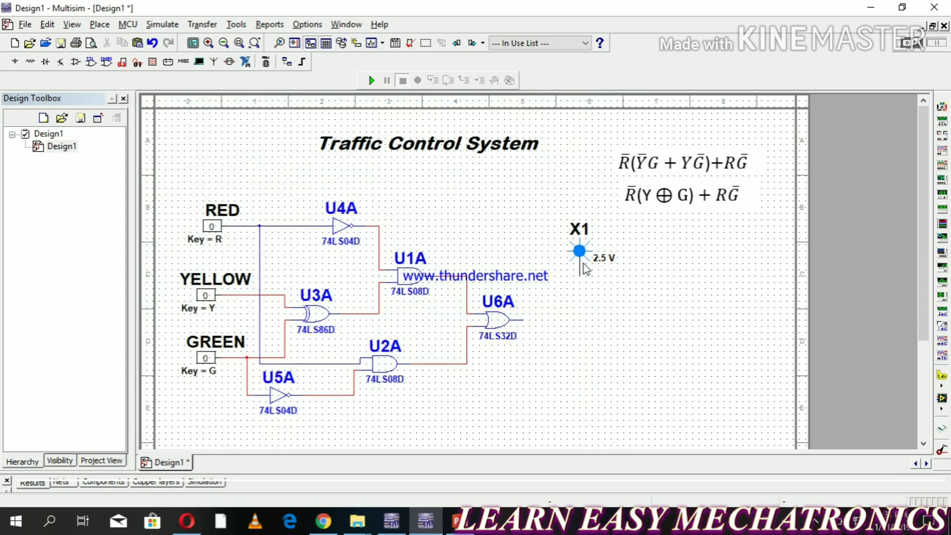
{"action": "left_click", "coordinate": [523, 320]}
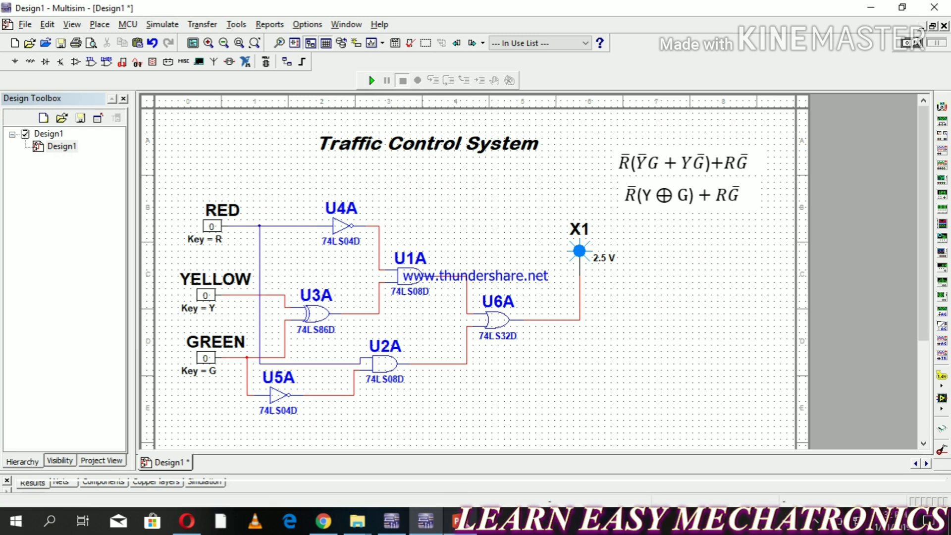
Run the simulation, set GREEN to 1 and compare the probe with the truth table in PowerPoint
{"action": "left_click", "coordinate": [373, 83]}
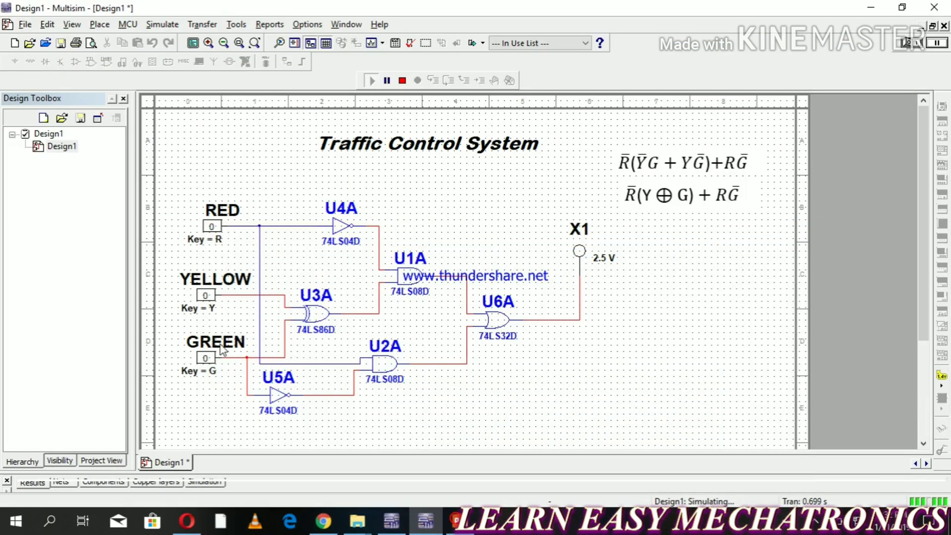
{"action": "left_click", "coordinate": [205, 358]}
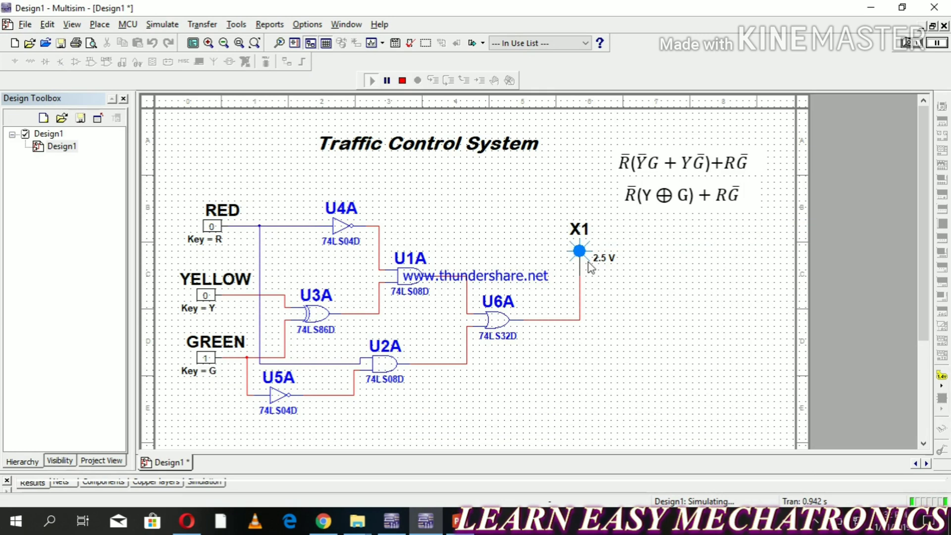
{"action": "left_click", "coordinate": [468, 531]}
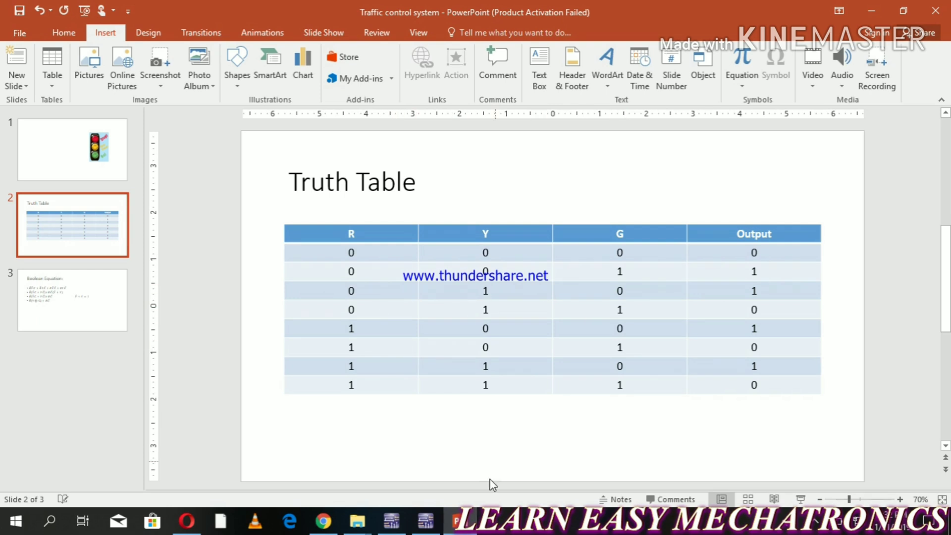
{"action": "left_click", "coordinate": [460, 521]}
Set YELLOW to 1 and GREEN to 0 in the Multisim simulation and check the probe against the PowerPoint truth table
{"action": "left_click", "coordinate": [206, 295]}
{"action": "left_click", "coordinate": [206, 358]}
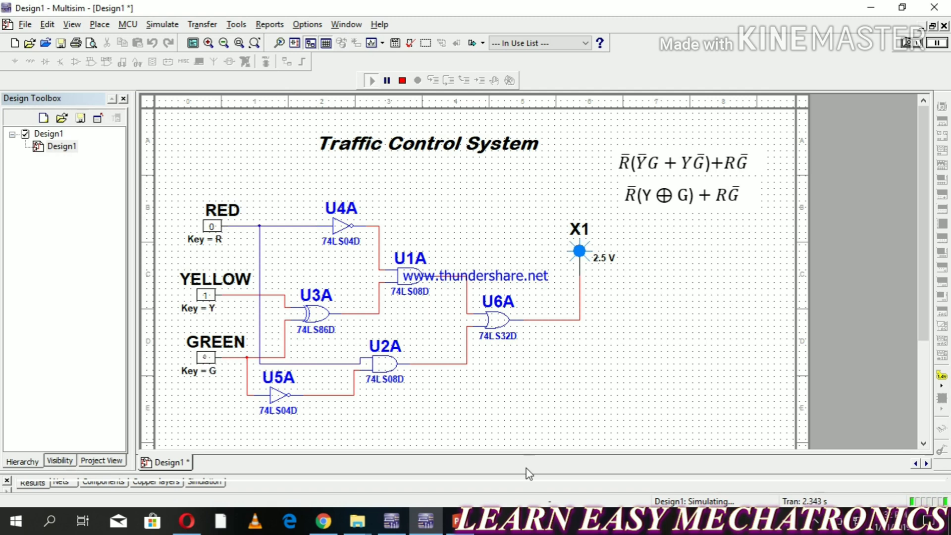
{"action": "left_click", "coordinate": [460, 521]}
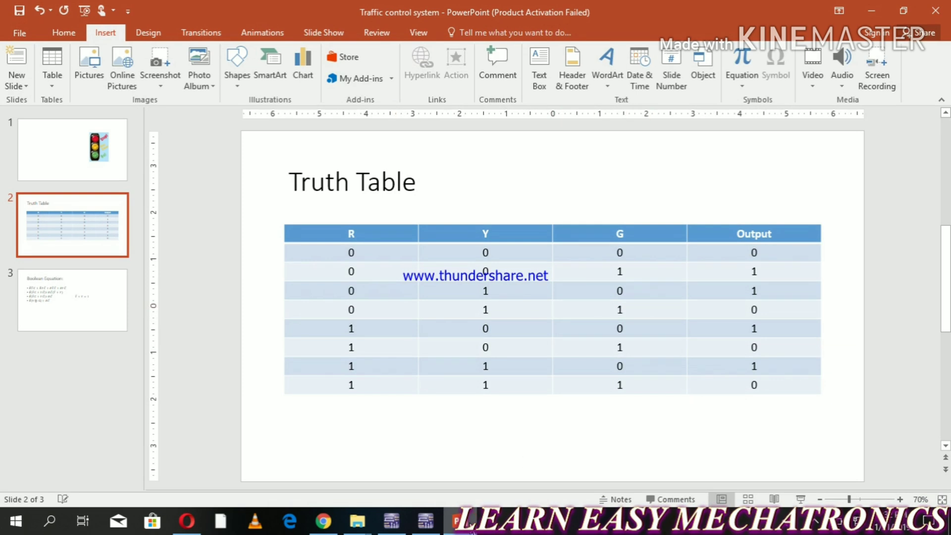
{"action": "left_click", "coordinate": [453, 520]}
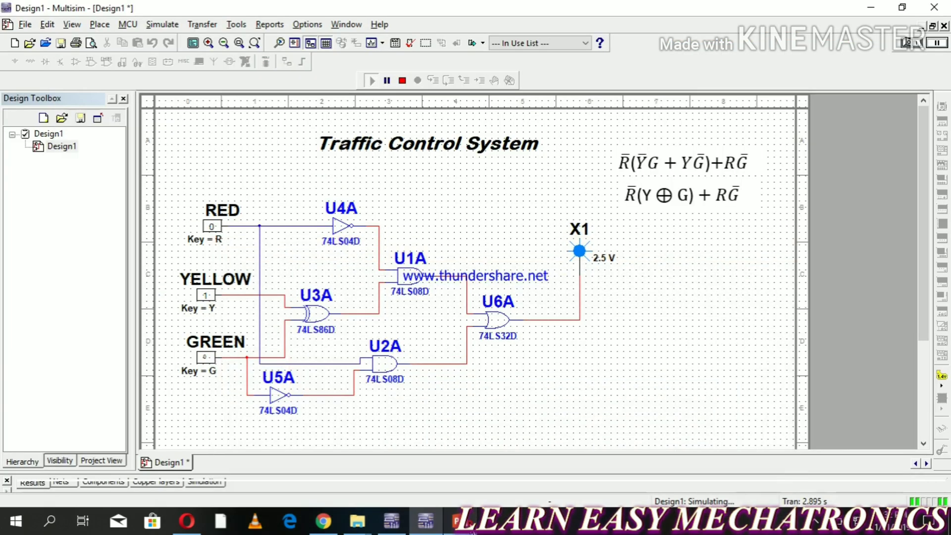
Set GREEN to 1 alongside YELLOW and compare the probe with the truth table in PowerPoint
{"action": "left_click", "coordinate": [208, 361]}
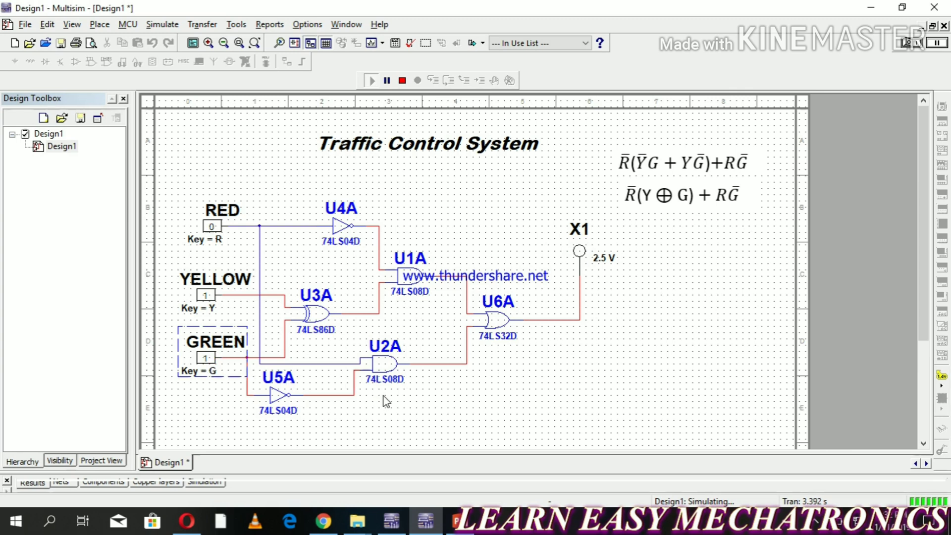
{"action": "left_click", "coordinate": [453, 521]}
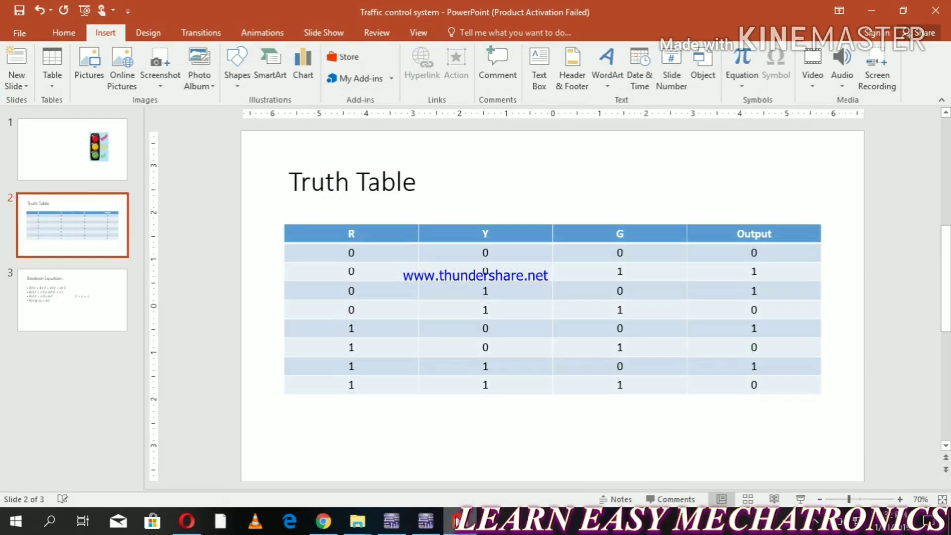
{"action": "left_click", "coordinate": [425, 520]}
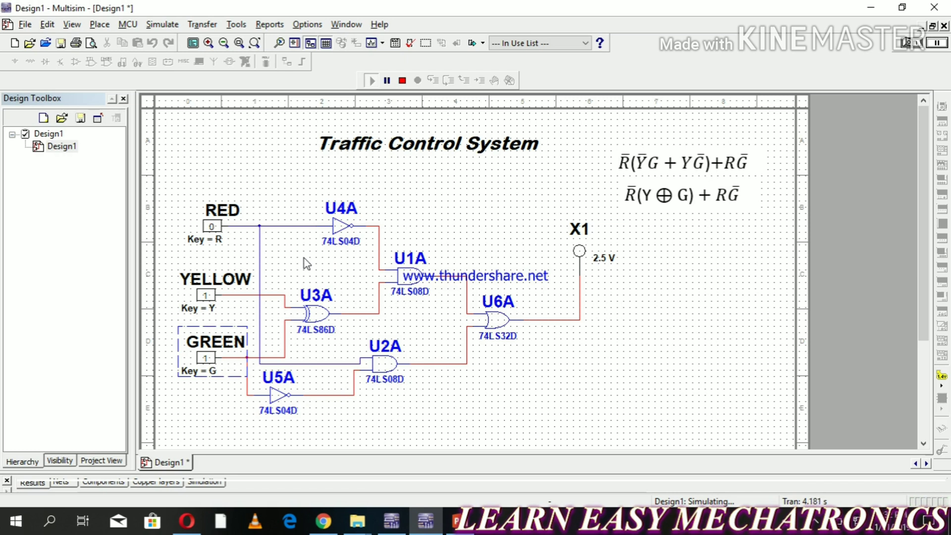
Set RED to 1 with YELLOW and GREEN at 0 in the simulation, and compare the probe with the PowerPoint truth table
{"action": "left_click", "coordinate": [231, 391]}
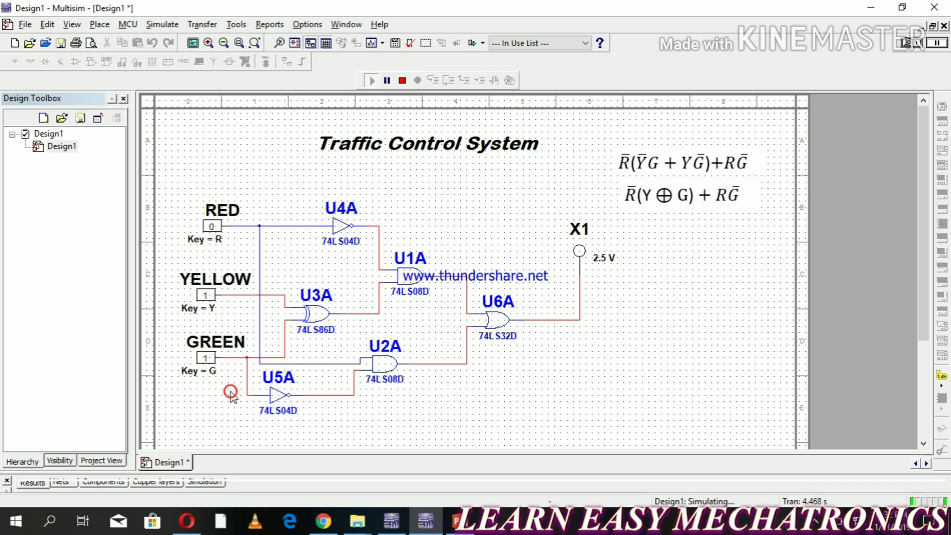
{"action": "left_click_drag", "start_coordinate": [209, 237], "coordinate": [216, 230]}
{"action": "left_click", "coordinate": [216, 222]}
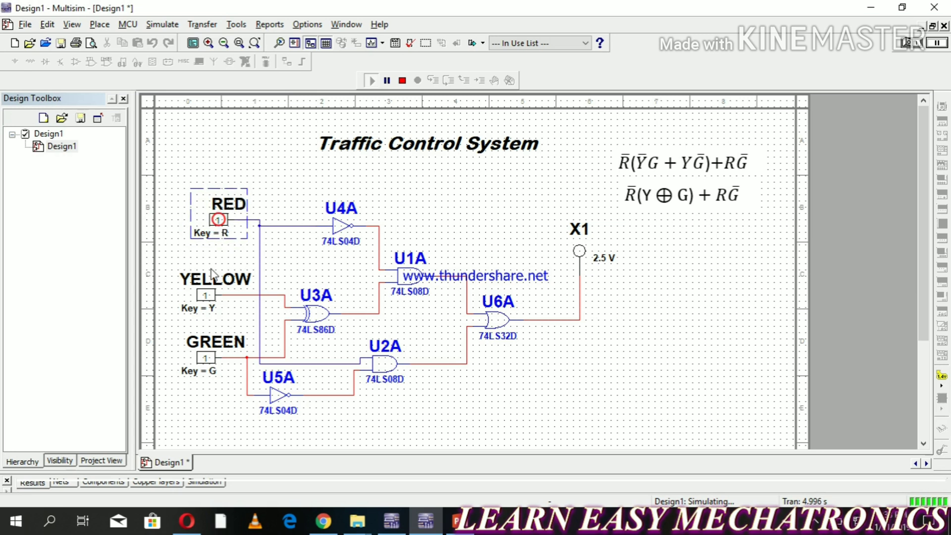
{"action": "left_click", "coordinate": [206, 295]}
{"action": "left_click", "coordinate": [206, 357]}
{"action": "left_click", "coordinate": [458, 520]}
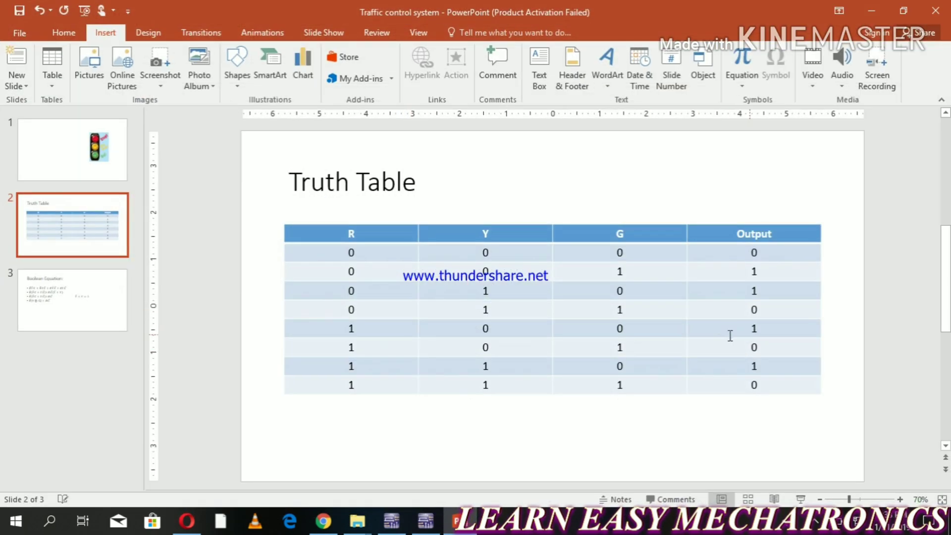
{"action": "left_click", "coordinate": [424, 520]}
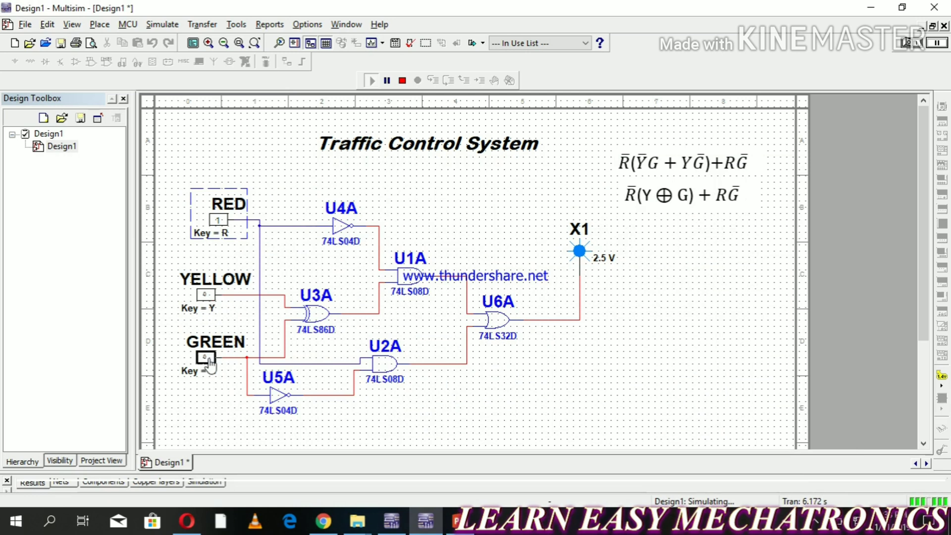
Set GREEN to 1 alongside RED, keeping YELLOW at 0, and compare the probe with the truth table in PowerPoint
{"action": "left_click", "coordinate": [208, 358]}
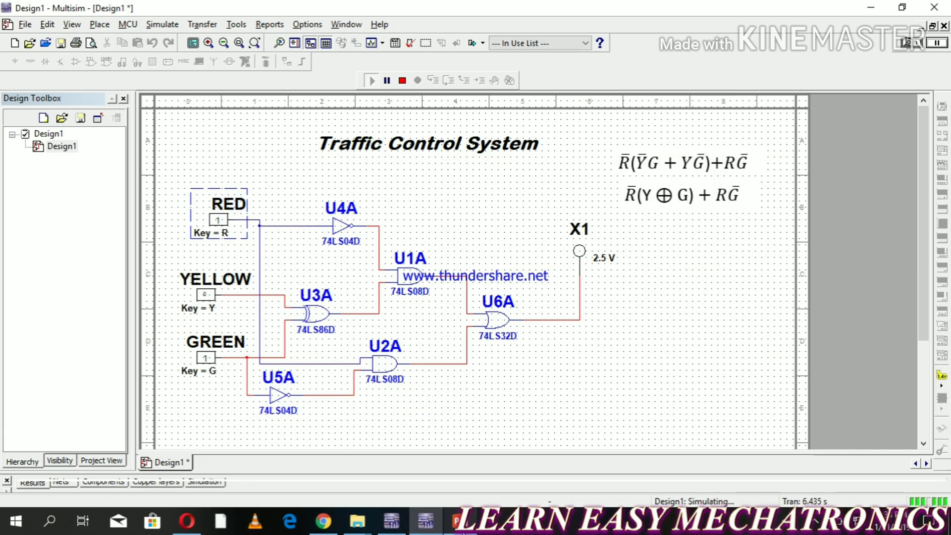
{"action": "left_click", "coordinate": [458, 520]}
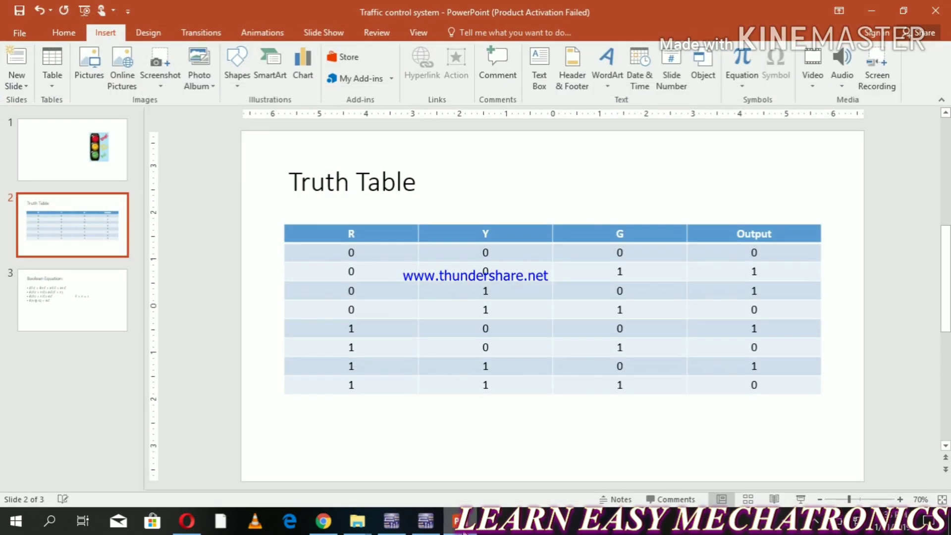
{"action": "left_click", "coordinate": [425, 520]}
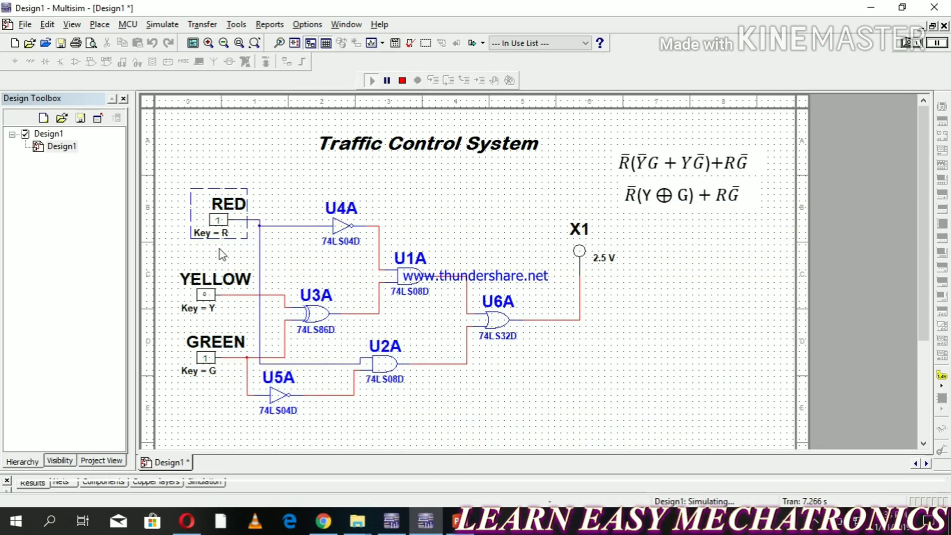
Set YELLOW to 1 and GREEN to 0 while RED stays at 1, and check the probe against the PowerPoint truth table
{"action": "left_click", "coordinate": [206, 357]}
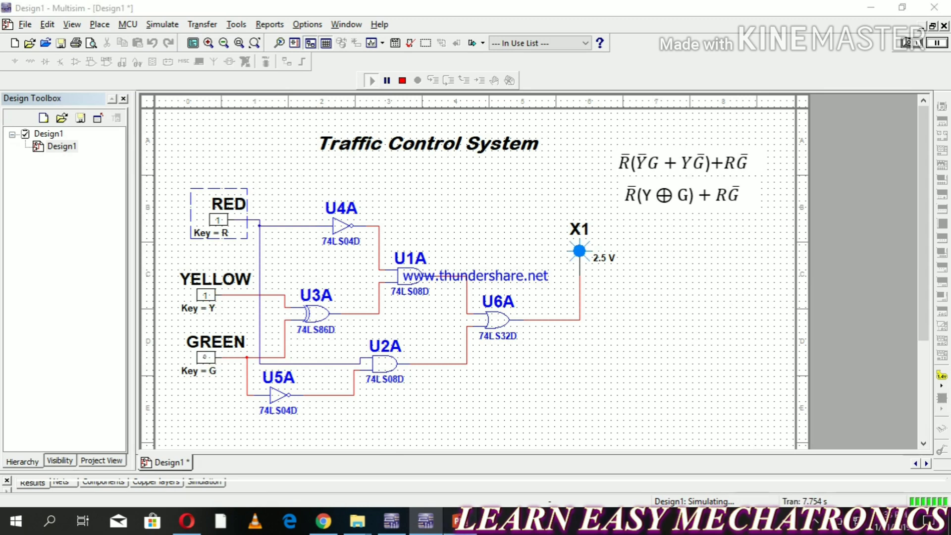
{"action": "left_click", "coordinate": [453, 520]}
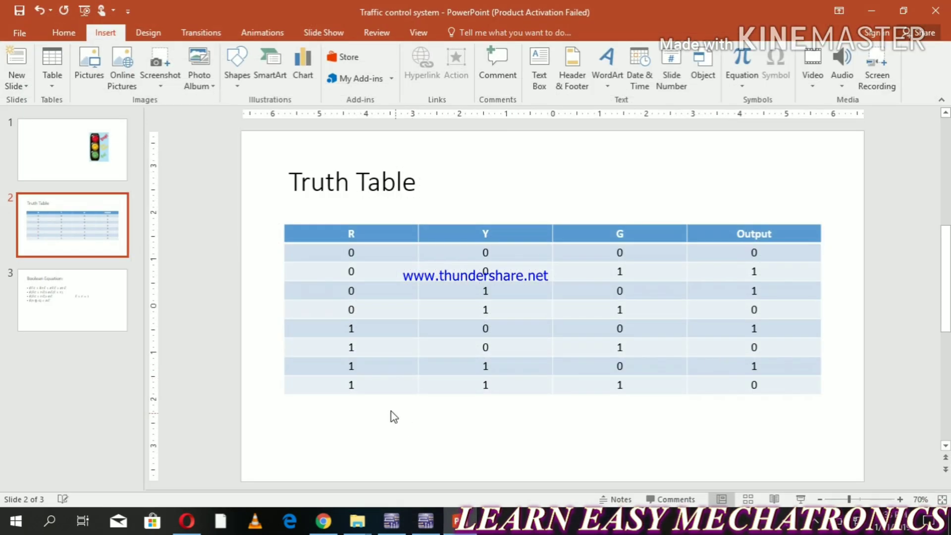
{"action": "left_click", "coordinate": [424, 520]}
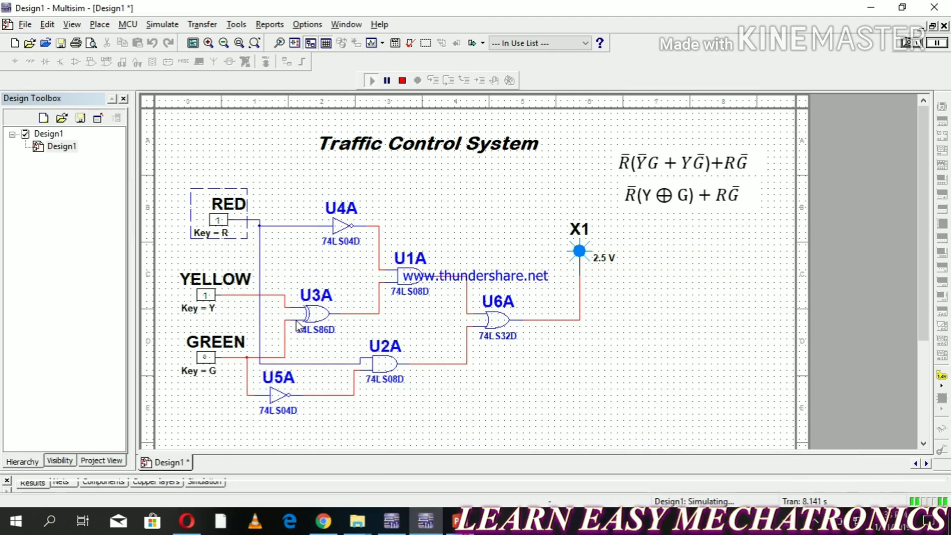
Set GREEN to 1 so all three inputs are 1, and compare the probe with the truth table in PowerPoint
{"action": "left_click", "coordinate": [206, 357]}
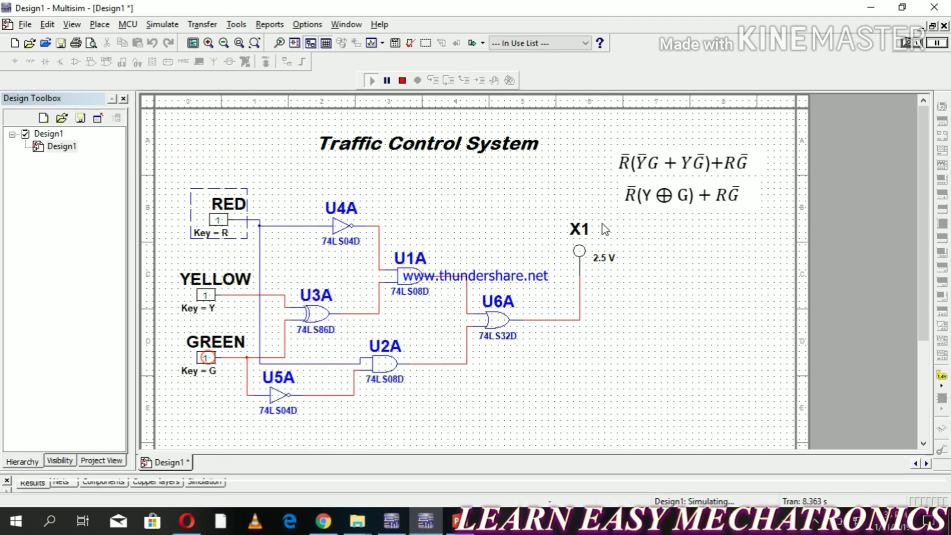
{"action": "left_click", "coordinate": [458, 520]}
{"action": "key", "text": "alt+Tab"}
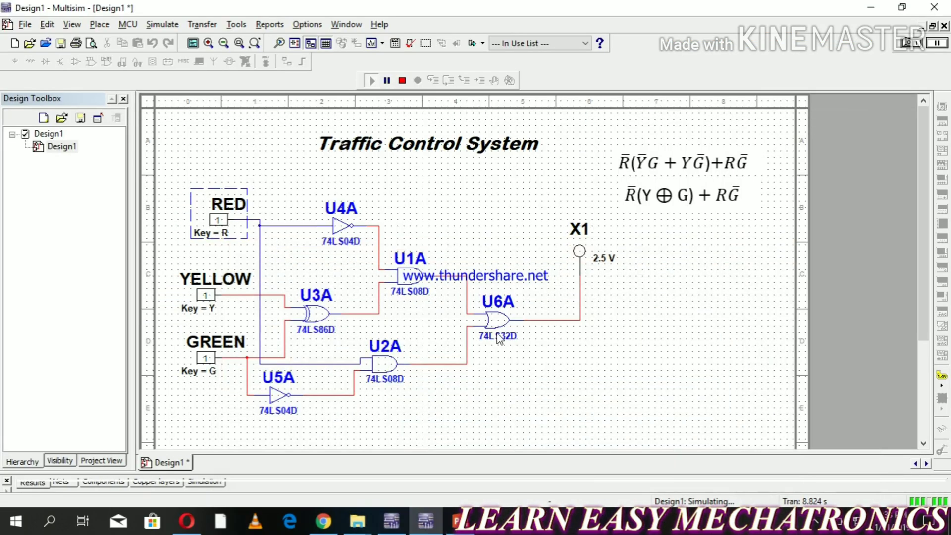
{"action": "left_click", "coordinate": [514, 365]}
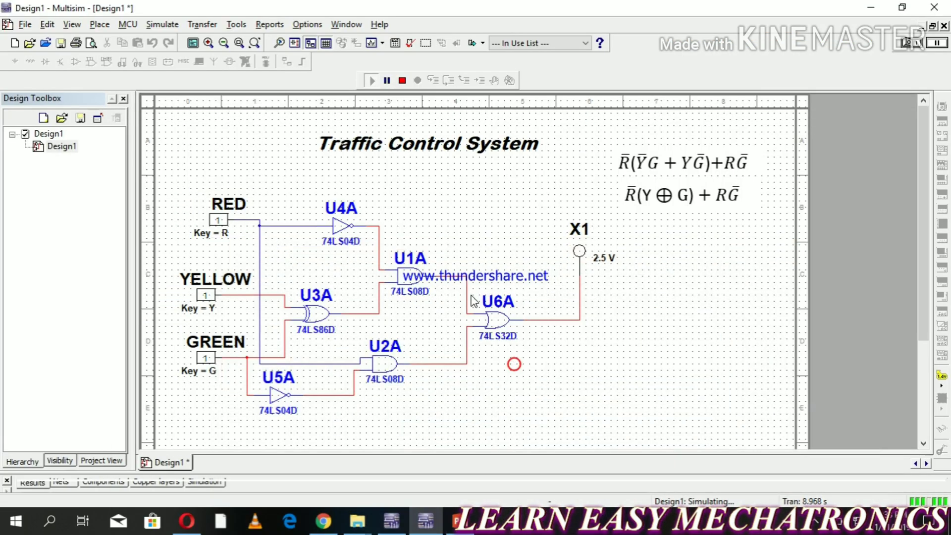
With the simulation stopped, change probe X1's RefDes to OUTPUT and shift its label to sit centred above the probe
{"action": "left_click", "coordinate": [403, 82]}
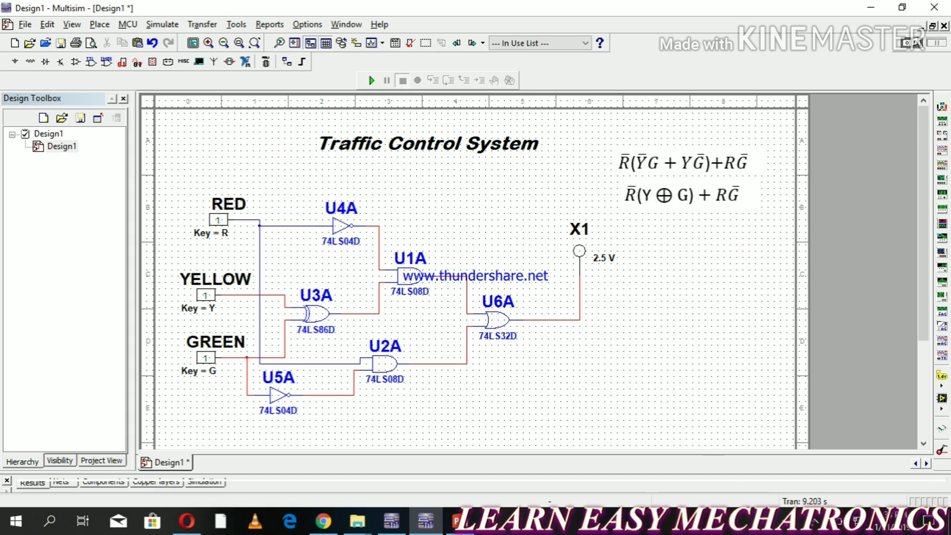
{"action": "left_click", "coordinate": [578, 233]}
{"action": "double_click", "coordinate": [578, 233]}
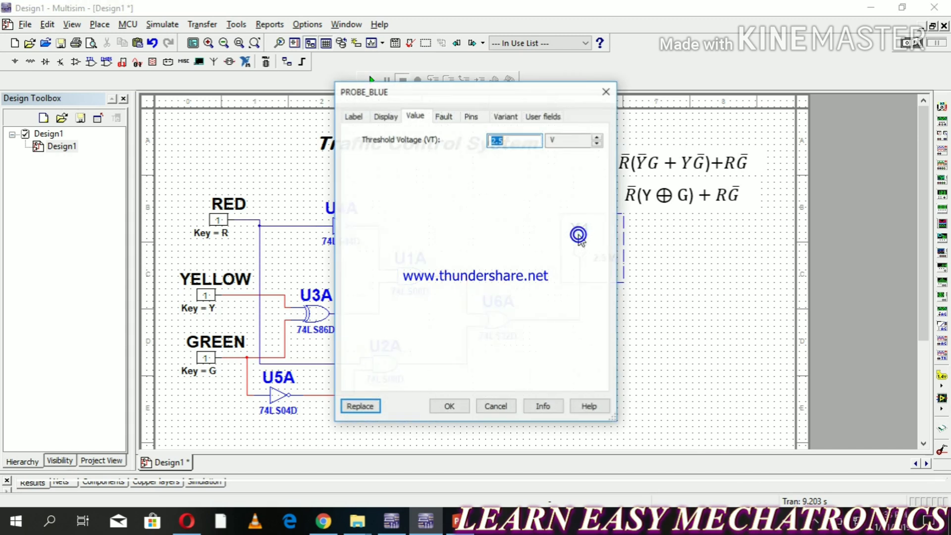
{"action": "left_click", "coordinate": [353, 116]}
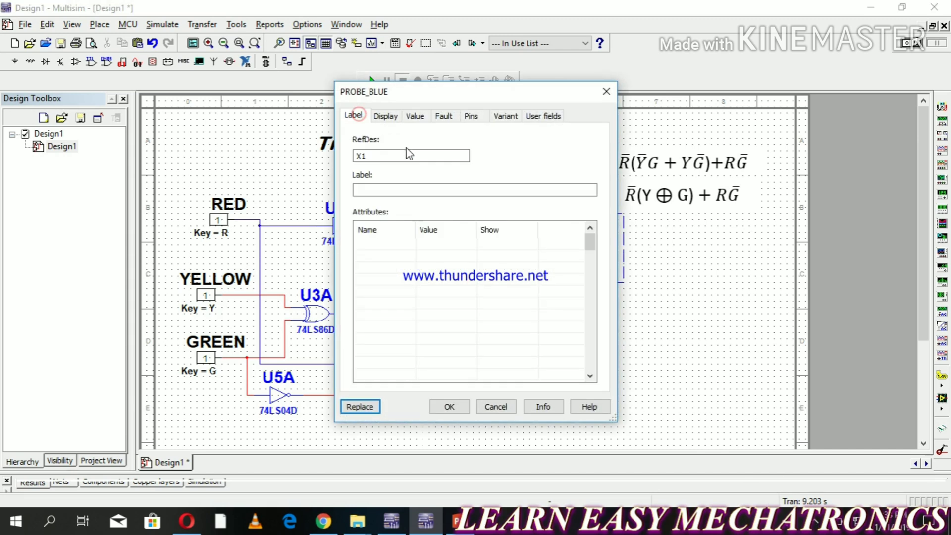
{"action": "double_click", "coordinate": [409, 155]}
{"action": "type", "text": "O"}
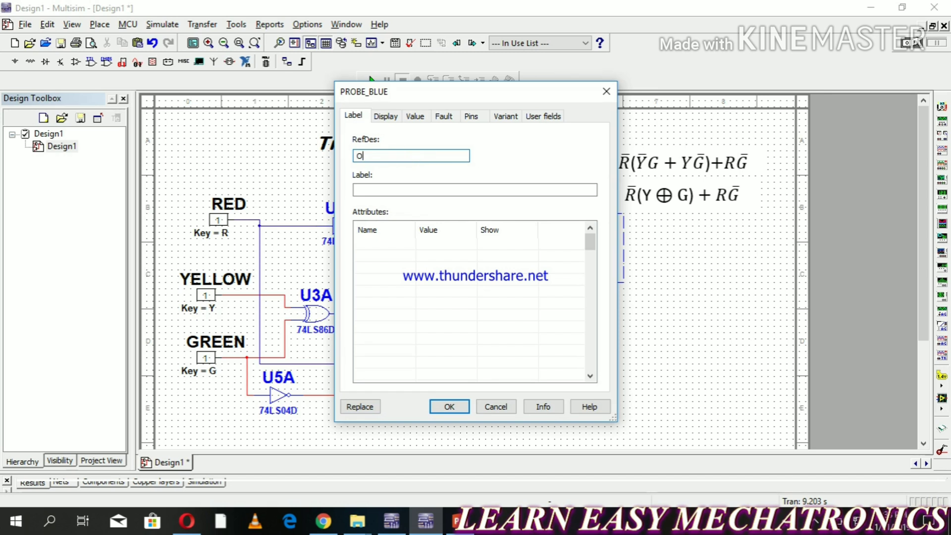
{"action": "type", "text": "utO"}
{"action": "key", "text": "BackSpace"}
{"action": "type", "text": "UTPUT"}
{"action": "key", "text": "Return"}
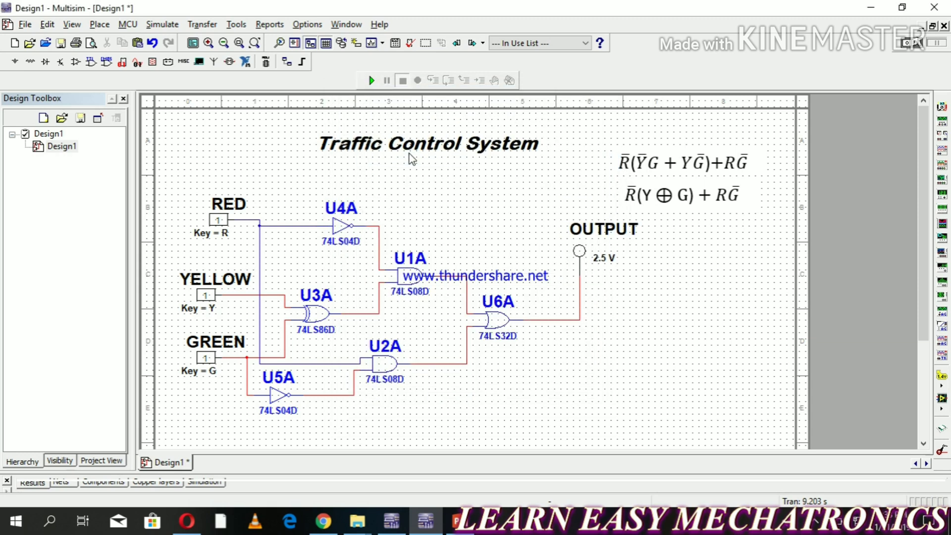
{"action": "left_click_drag", "start_coordinate": [610, 231], "coordinate": [585, 237]}
{"action": "left_click", "coordinate": [629, 313]}
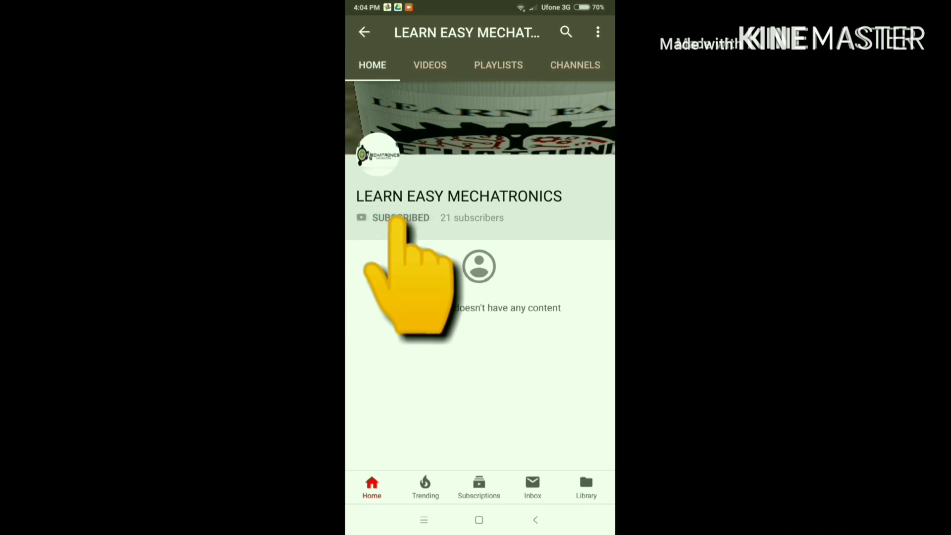
{"action": "left_click", "coordinate": [398, 218]}
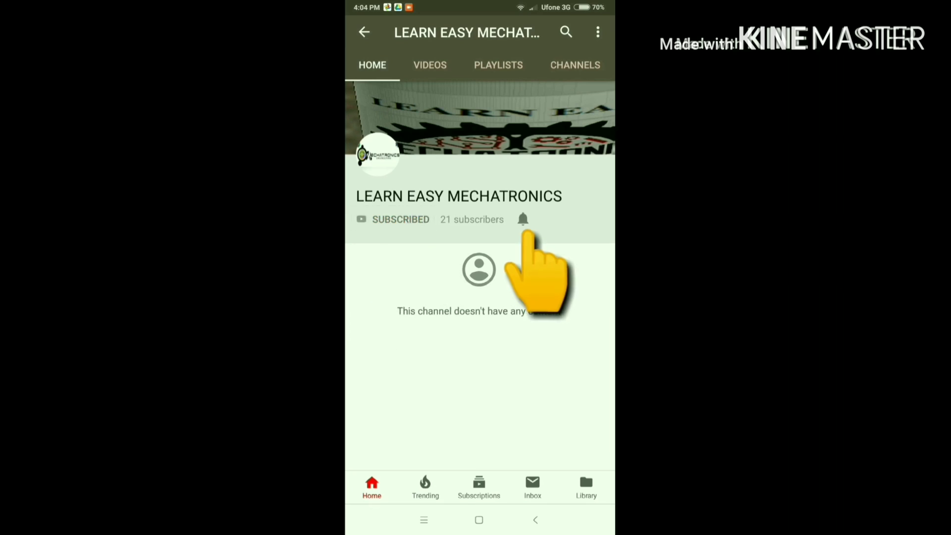